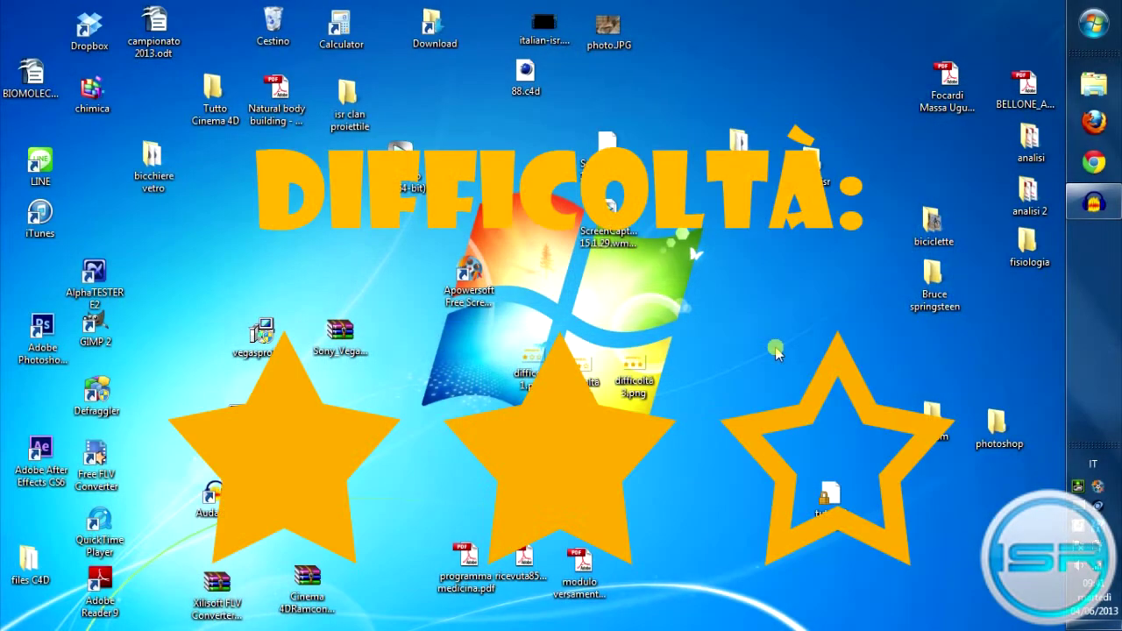
# Launch Adobe Photoshop CS6 from its desktop icon.
pyautogui.doubleClick(48, 342)
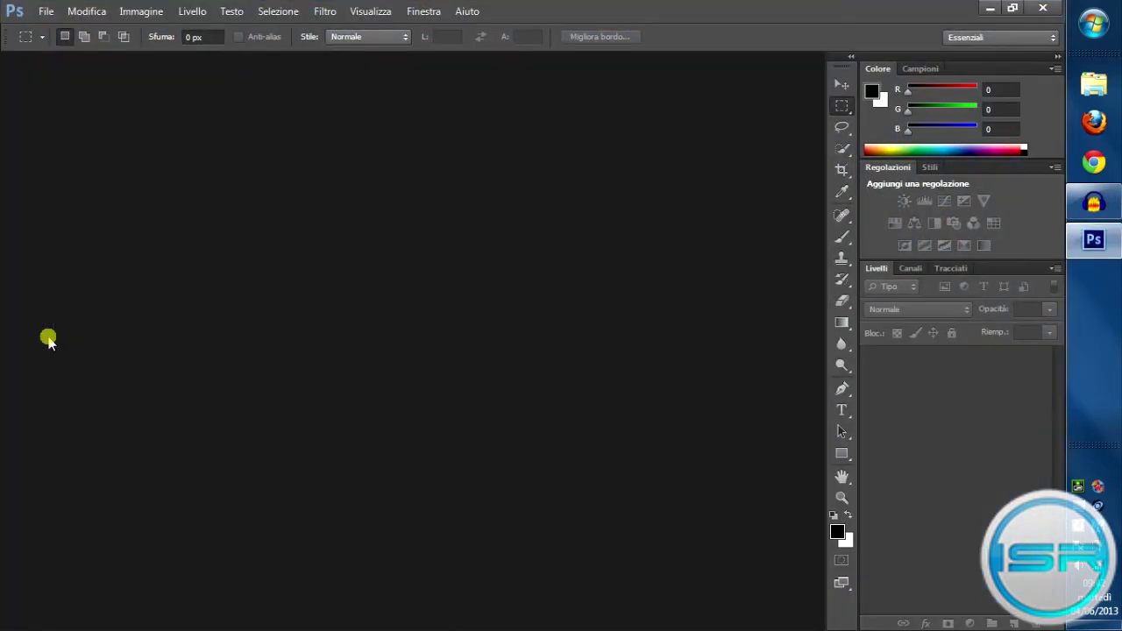
# Create a transparent 88 × 32 px RGB document named 'banner' at 96 px/cm.
pyautogui.click(45, 11)
pyautogui.click(69, 28)
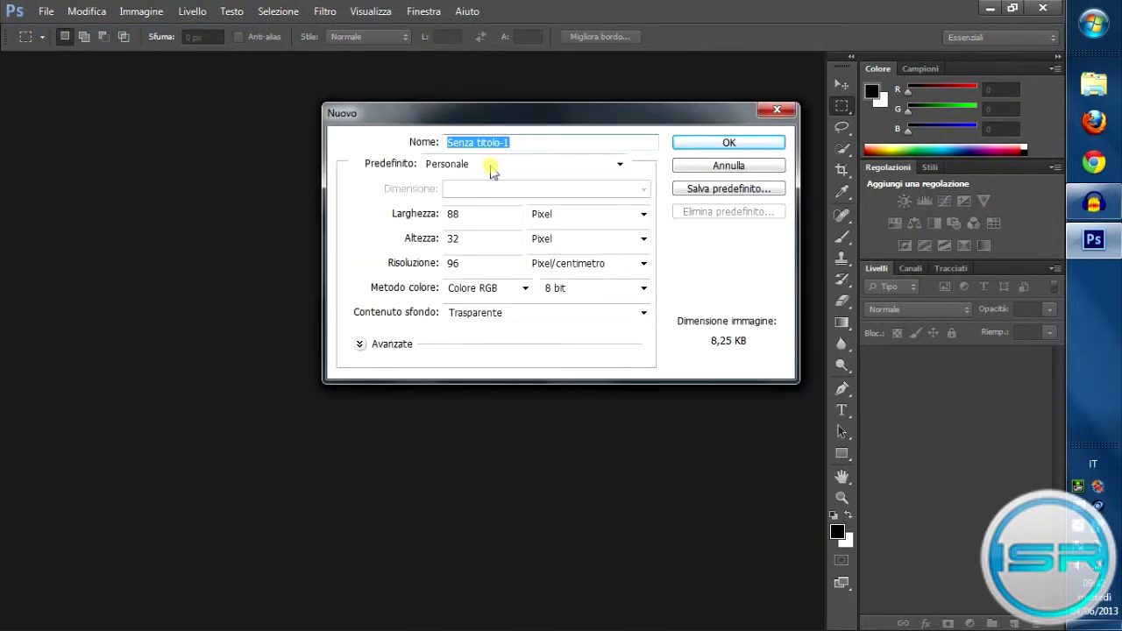
pyautogui.write('banner')
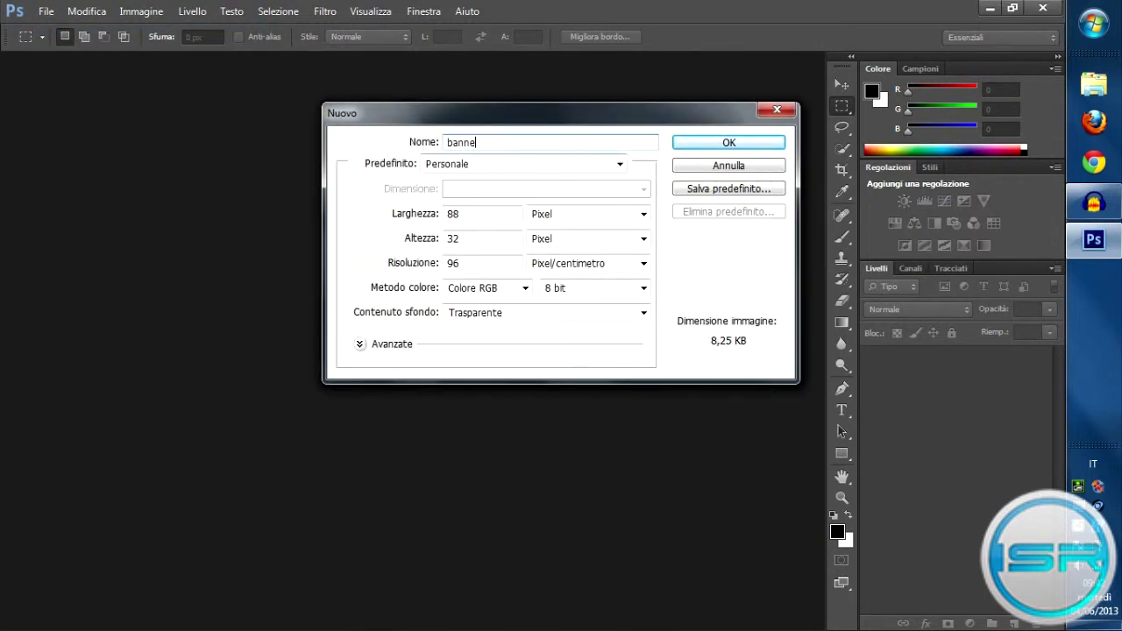
pyautogui.click(482, 211)
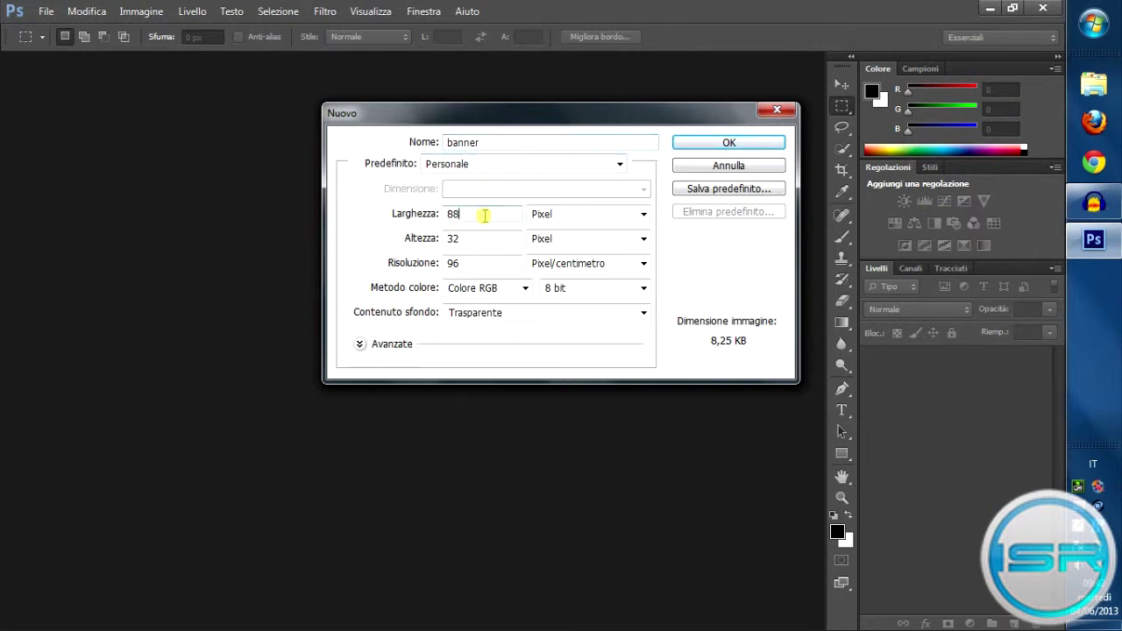
pyautogui.click(483, 261)
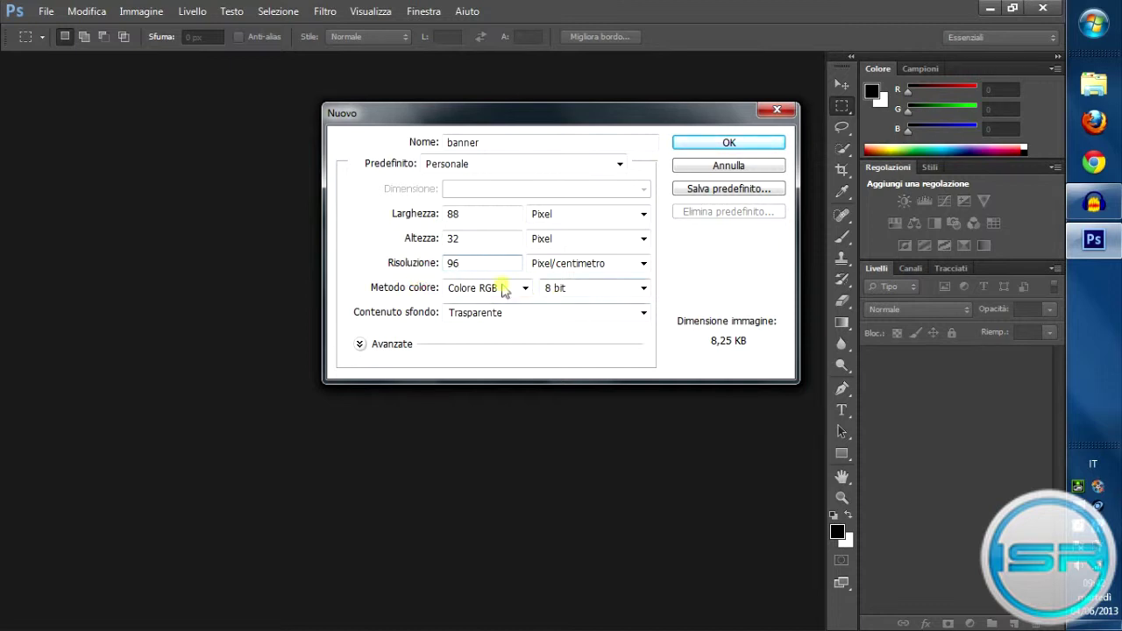
pyautogui.click(581, 313)
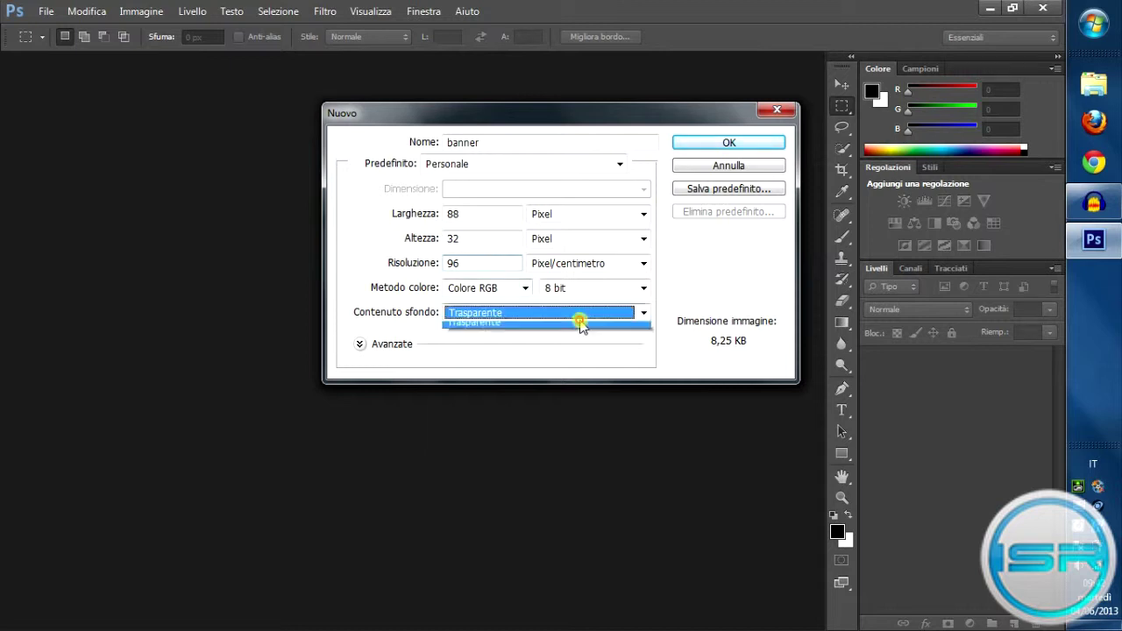
pyautogui.click(583, 314)
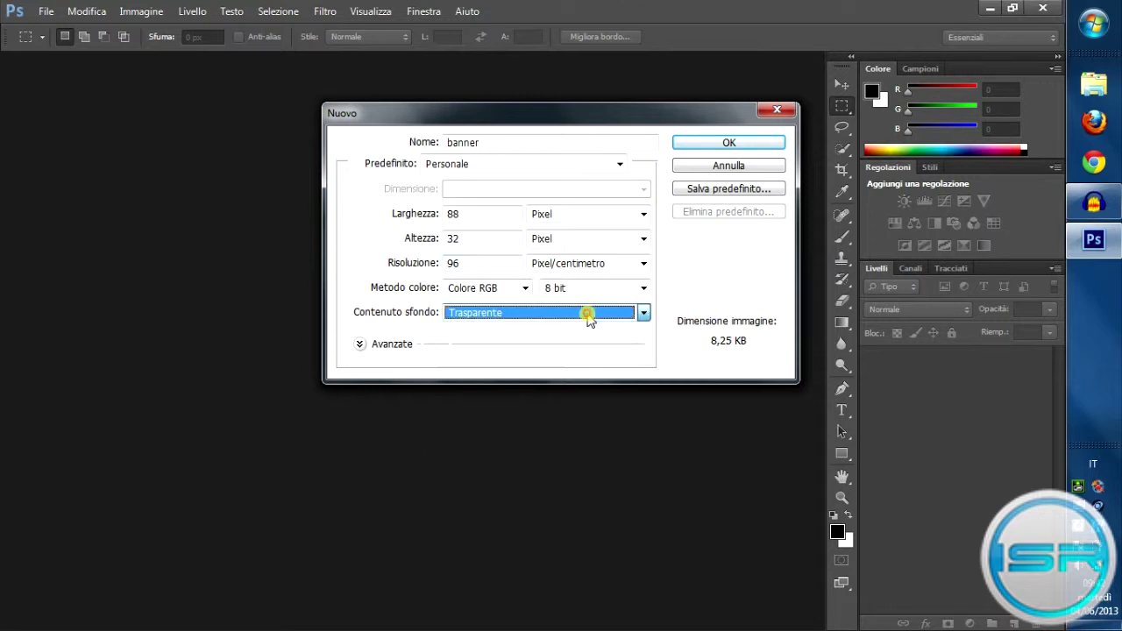
pyautogui.click(749, 142)
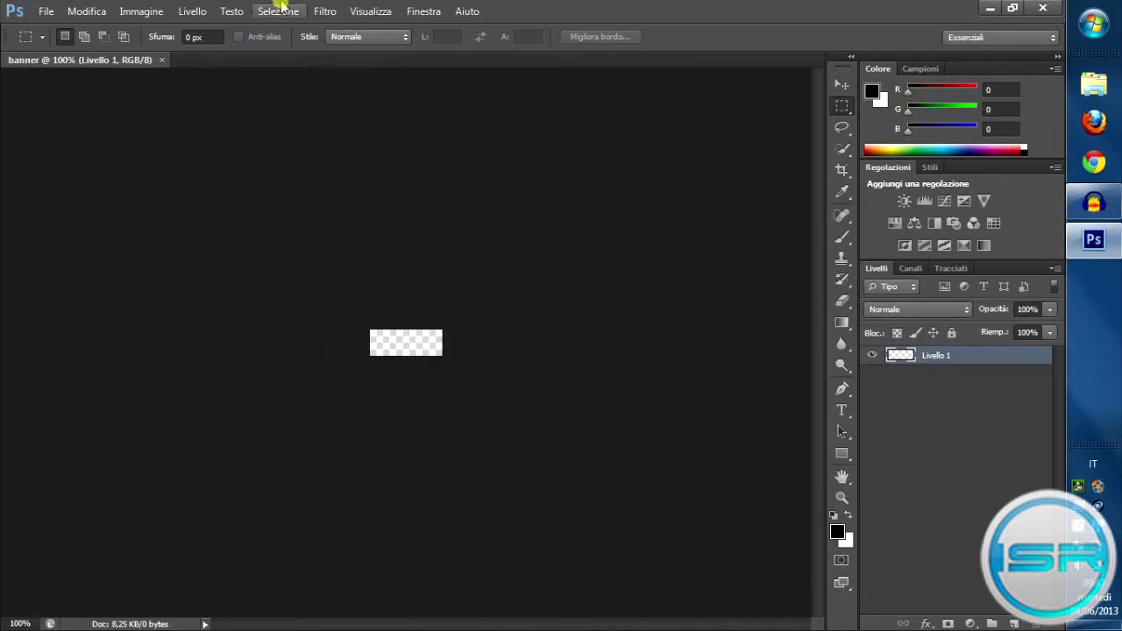
# Resize the banner to 400 px wide (400 × 145) with proportions kept, zoomed to 200%.
pyautogui.click(152, 13)
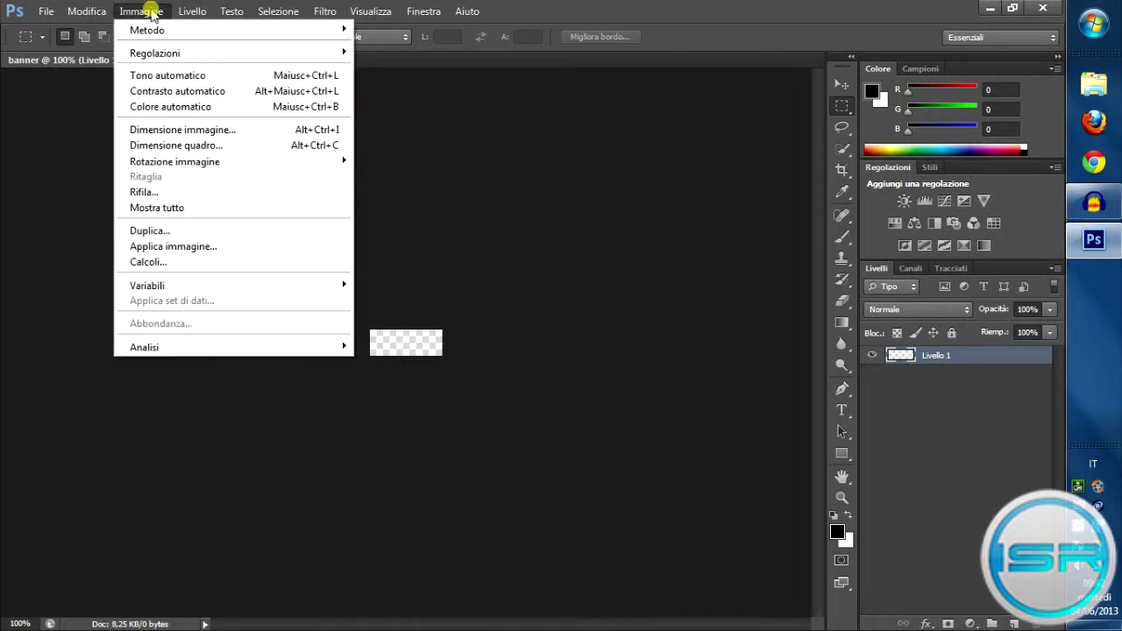
pyautogui.click(222, 130)
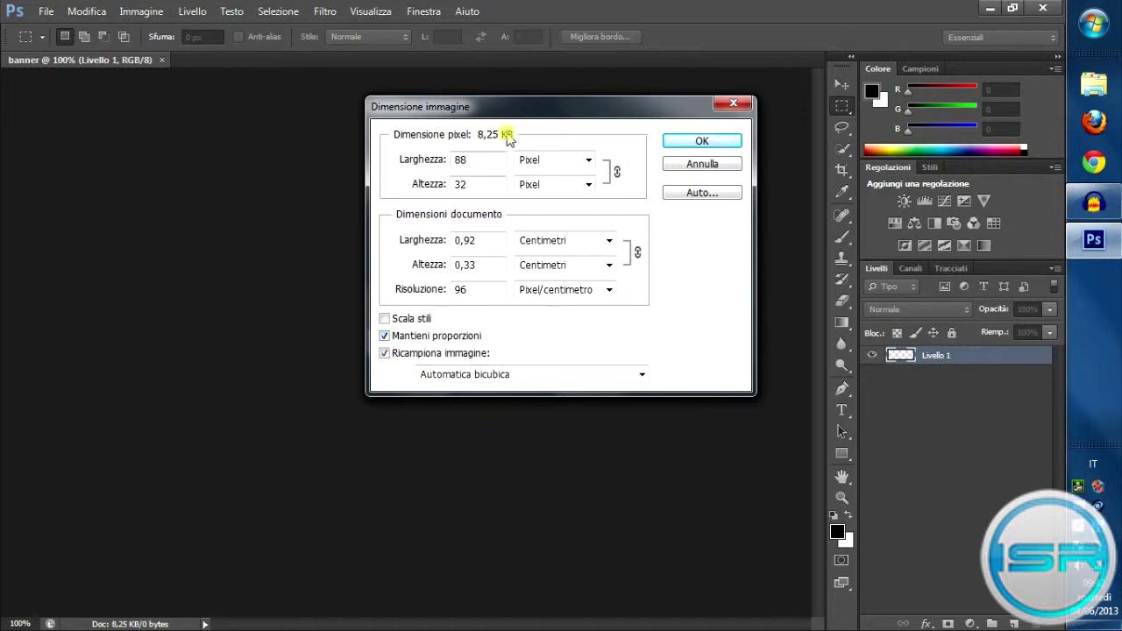
pyautogui.click(406, 158)
pyautogui.write('400')
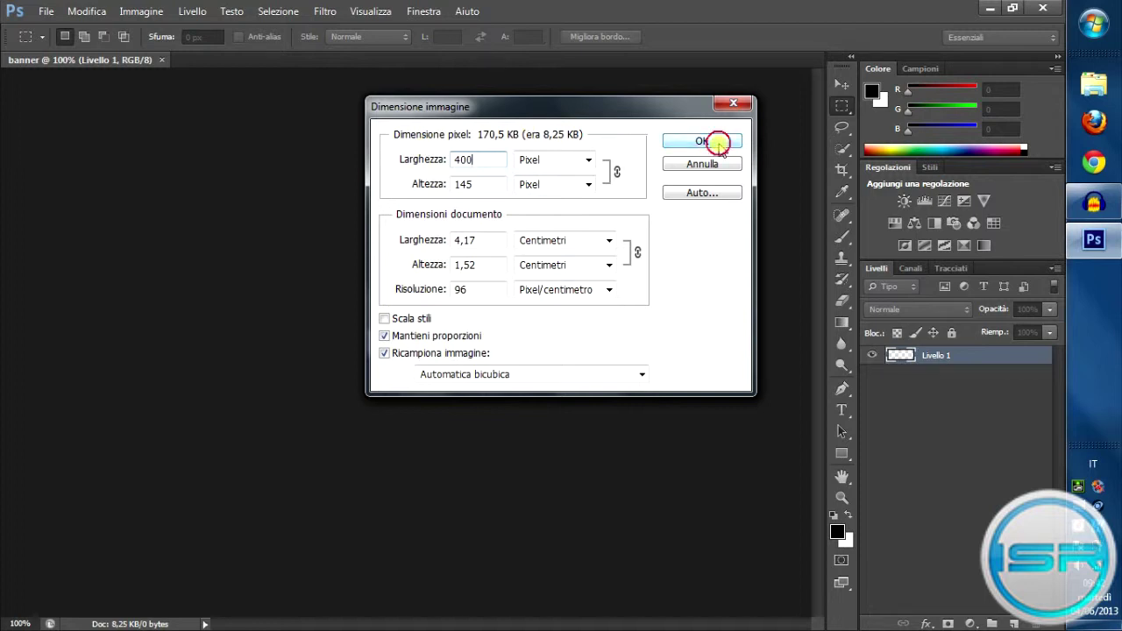
pyautogui.click(718, 143)
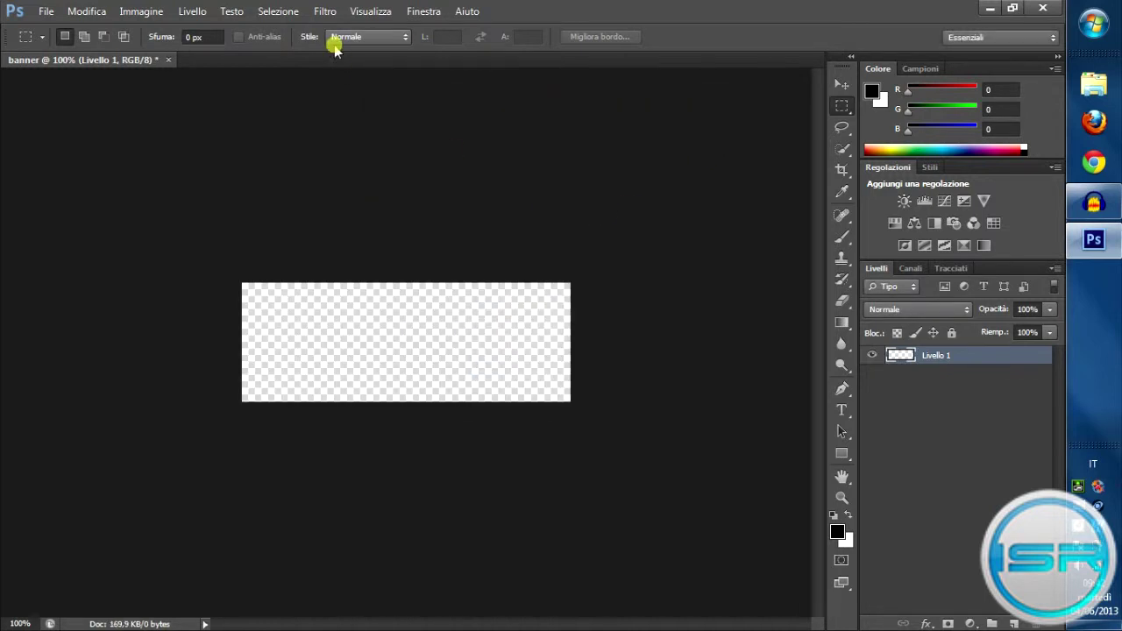
pyautogui.hotkey('ctrl', '+')
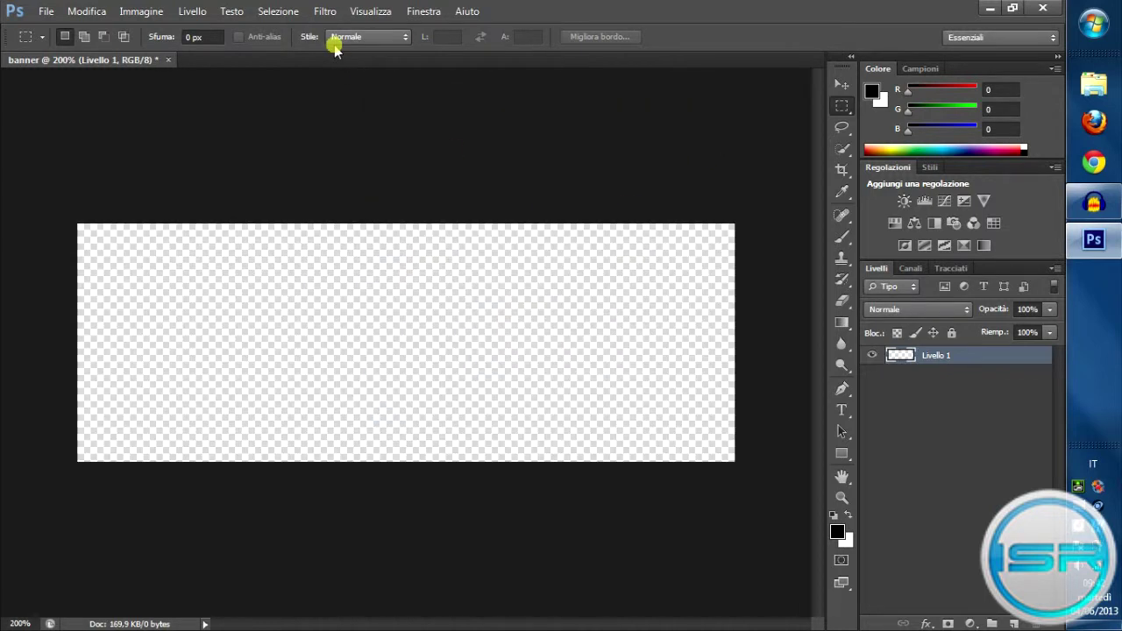
# Turn on rulers and add centre guides at about 0.71 cm horizontal and 2.08 cm vertical.
pyautogui.click(366, 11)
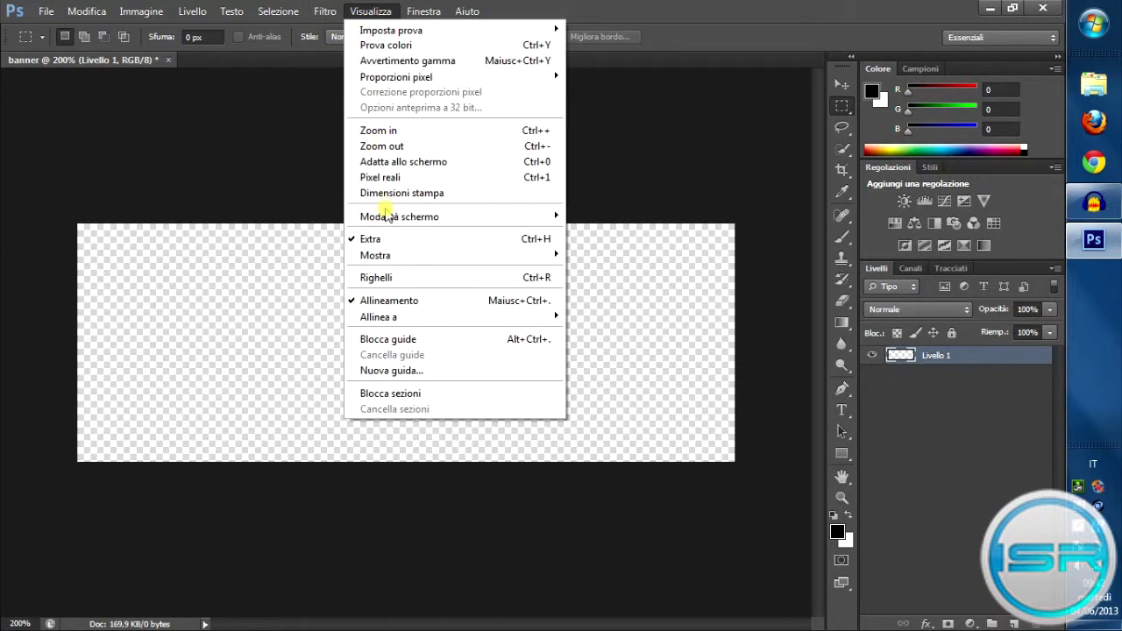
pyautogui.click(403, 277)
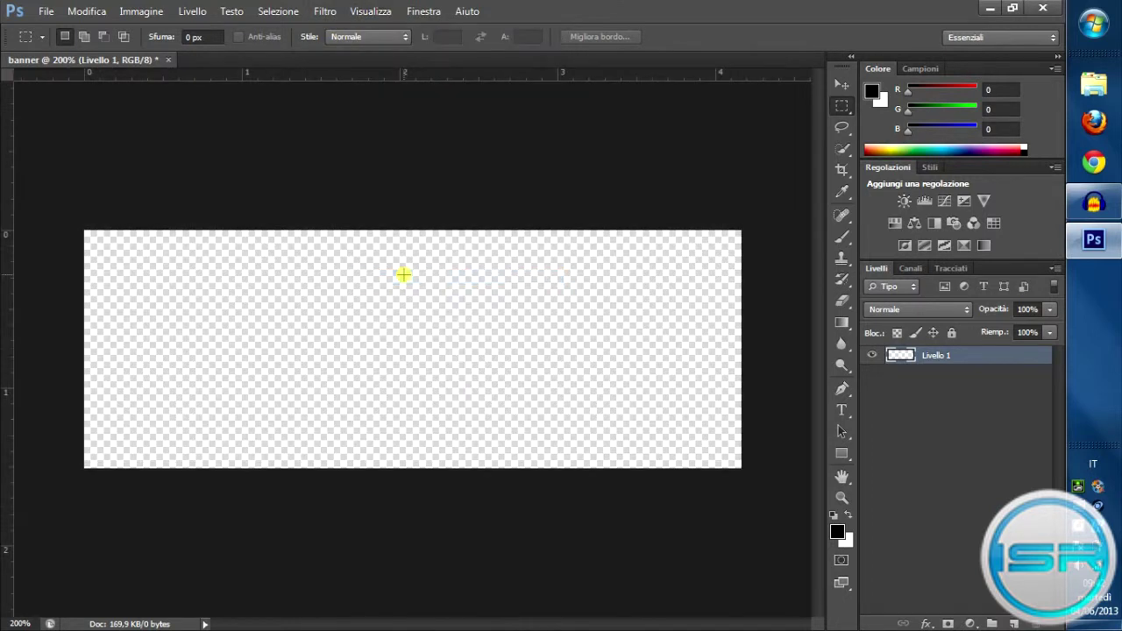
pyautogui.click(842, 84)
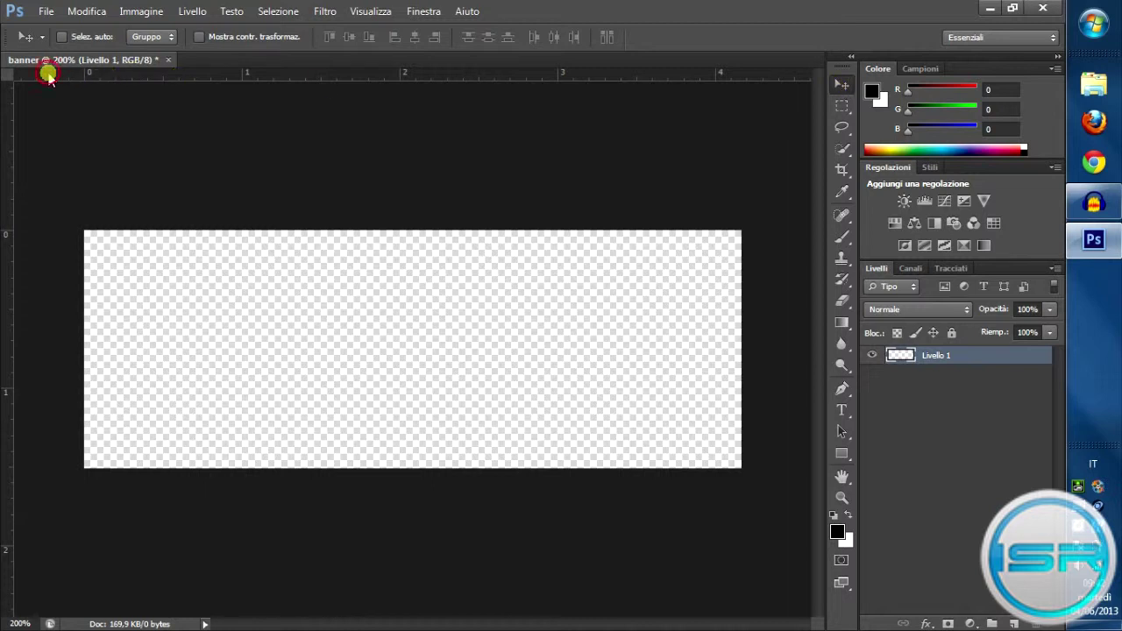
pyautogui.moveTo(48, 76)
pyautogui.mouseDown()
pyautogui.moveTo(28, 359)
pyautogui.moveTo(35, 349)
pyautogui.mouseUp()
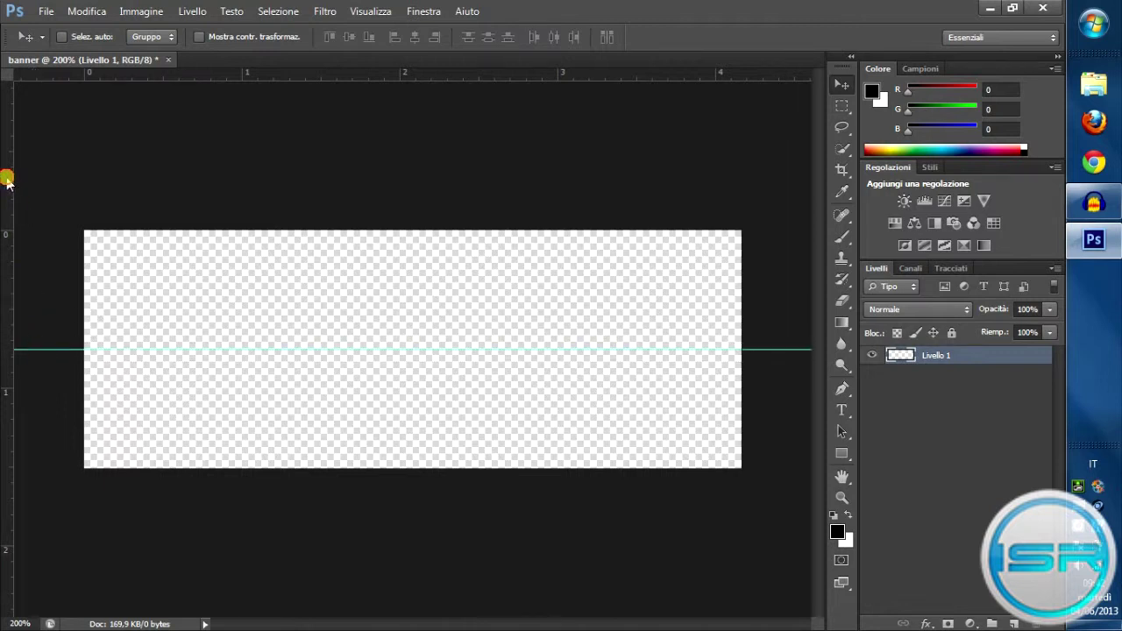
pyautogui.moveTo(7, 180)
pyautogui.mouseDown()
pyautogui.moveTo(257, 160)
pyautogui.moveTo(429, 170)
pyautogui.moveTo(411, 174)
pyautogui.mouseUp()
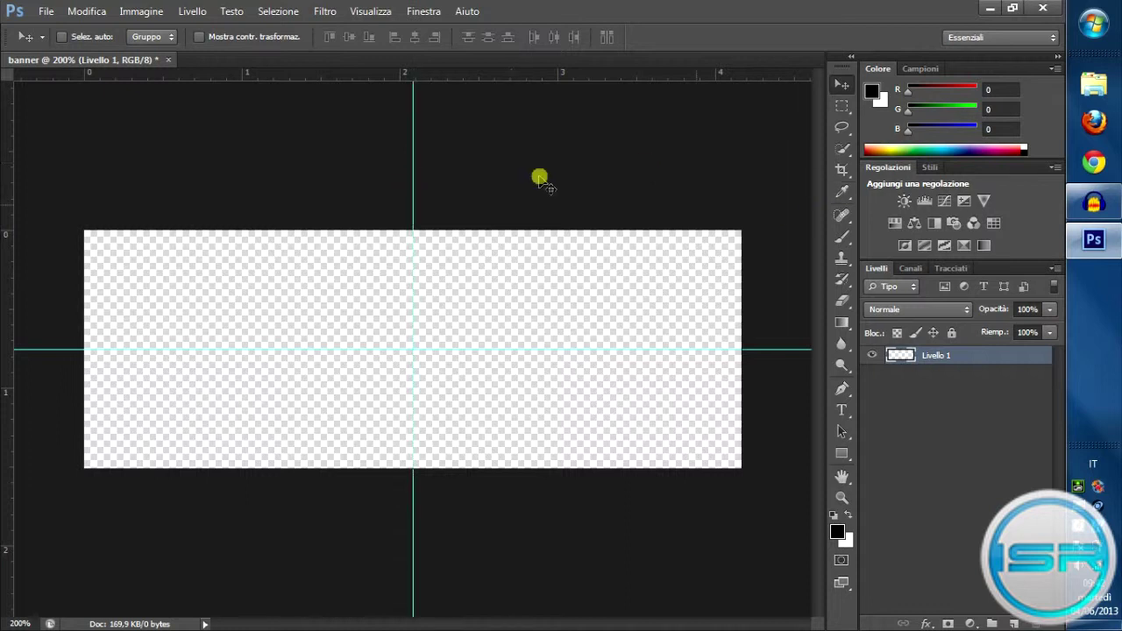
pyautogui.click(46, 13)
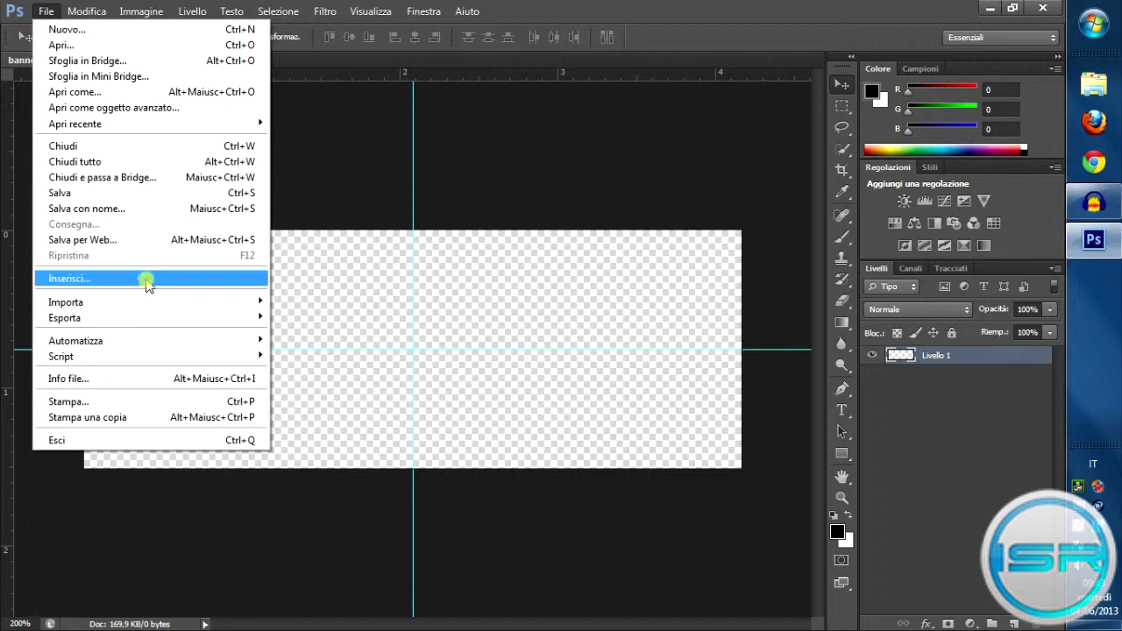
# Place 1.jpg and stretch it over the entire banner canvas as layer 1.
pyautogui.click(146, 278)
pyautogui.click(445, 244)
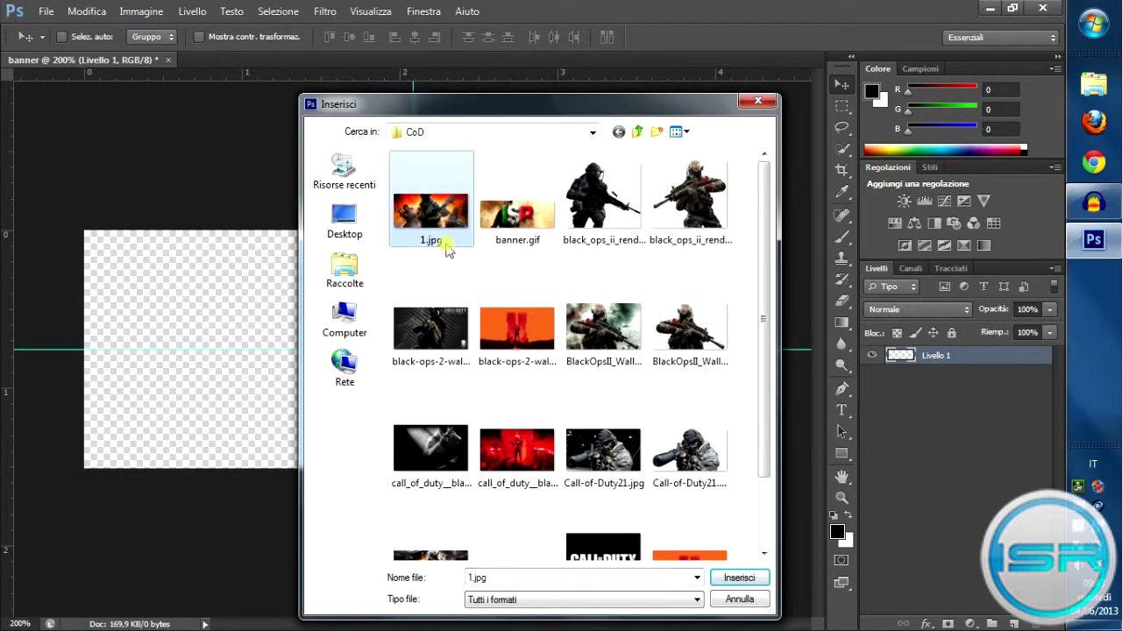
pyautogui.click(739, 578)
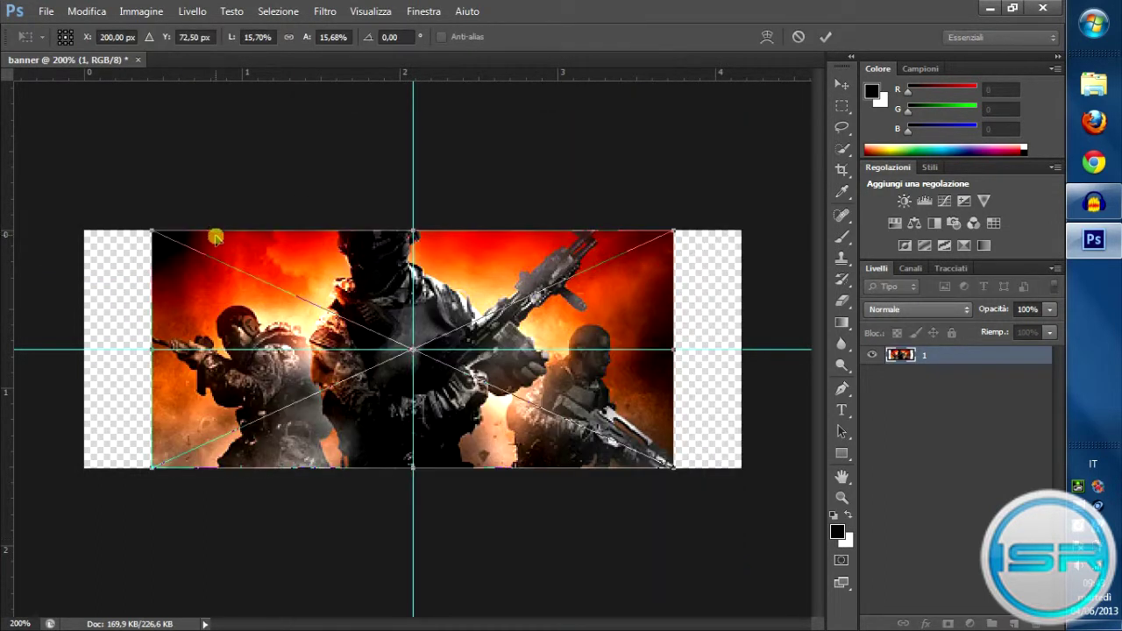
pyautogui.moveTo(154, 231); pyautogui.dragTo(72, 202)
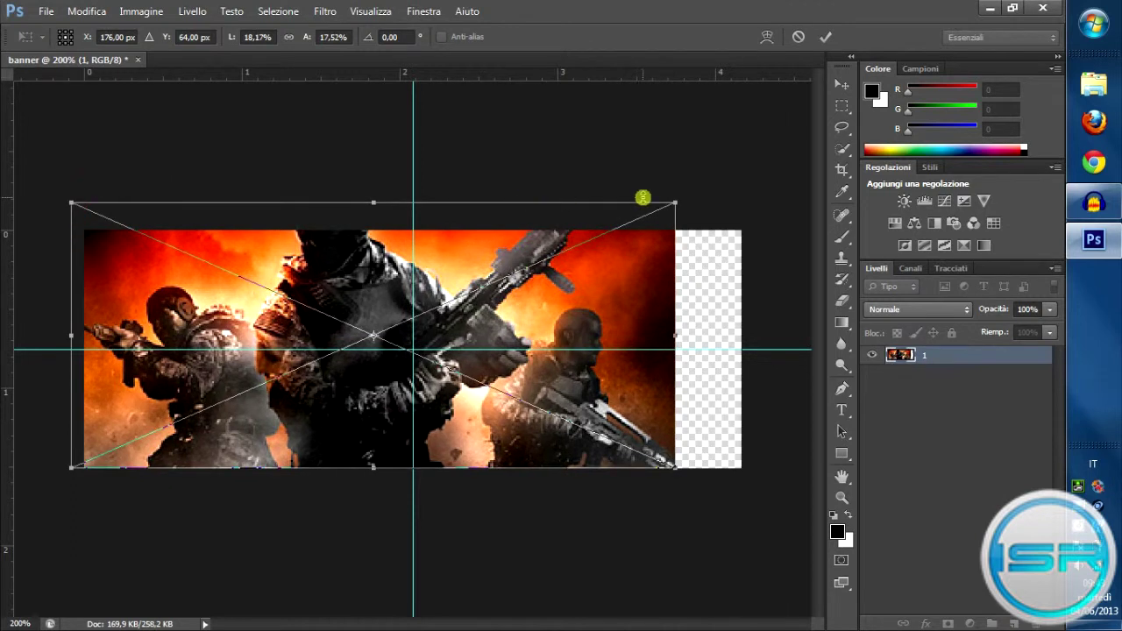
pyautogui.moveTo(677, 209); pyautogui.dragTo(740, 210)
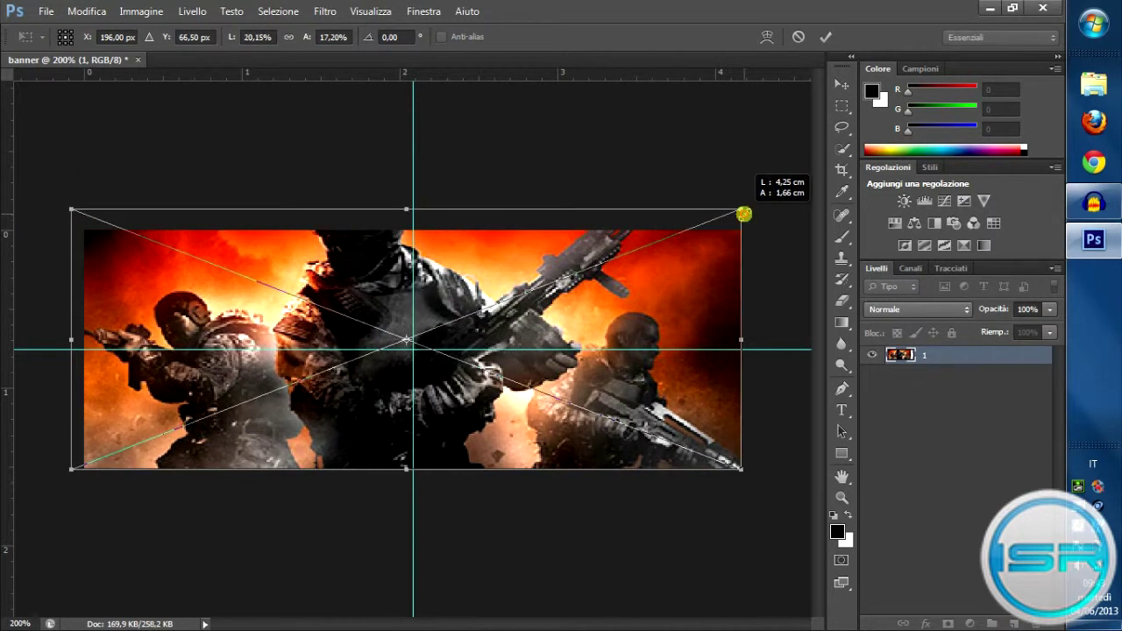
pyautogui.moveTo(676, 317); pyautogui.dragTo(675, 322)
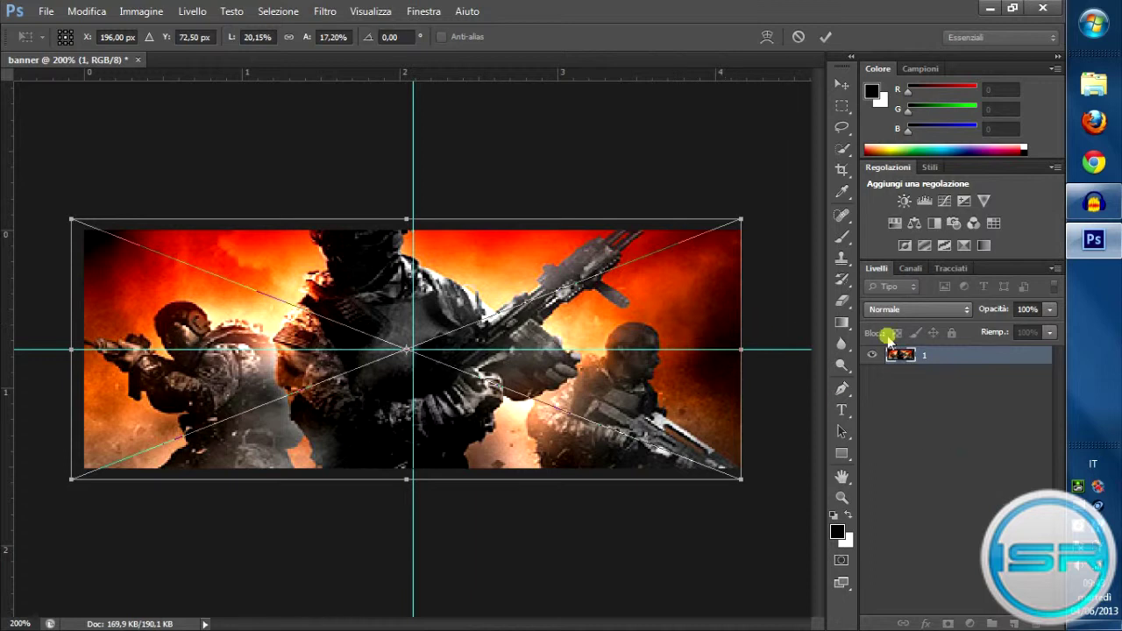
pyautogui.click(841, 84)
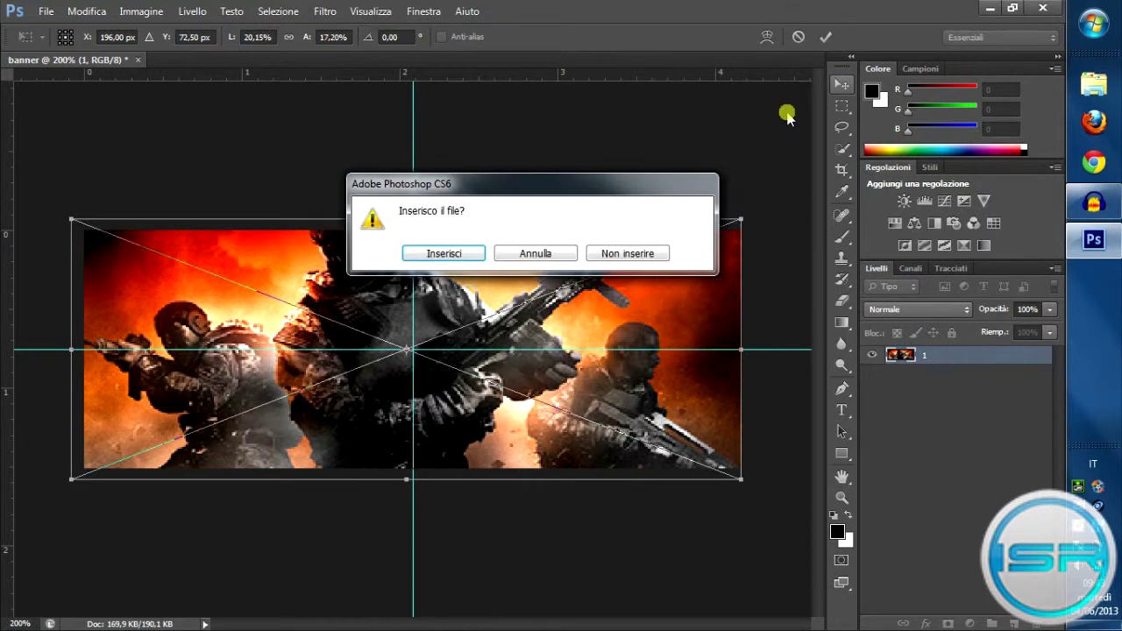
pyautogui.click(452, 252)
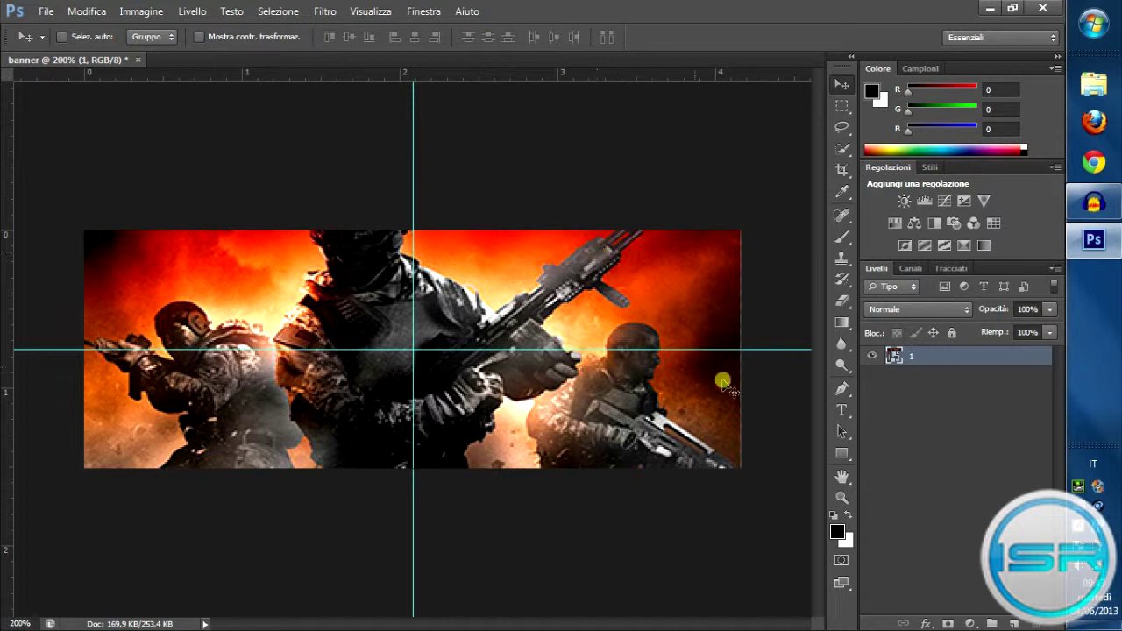
# Draw a 30 pt ISR text box across the banner and colour the I green.
pyautogui.click(842, 410)
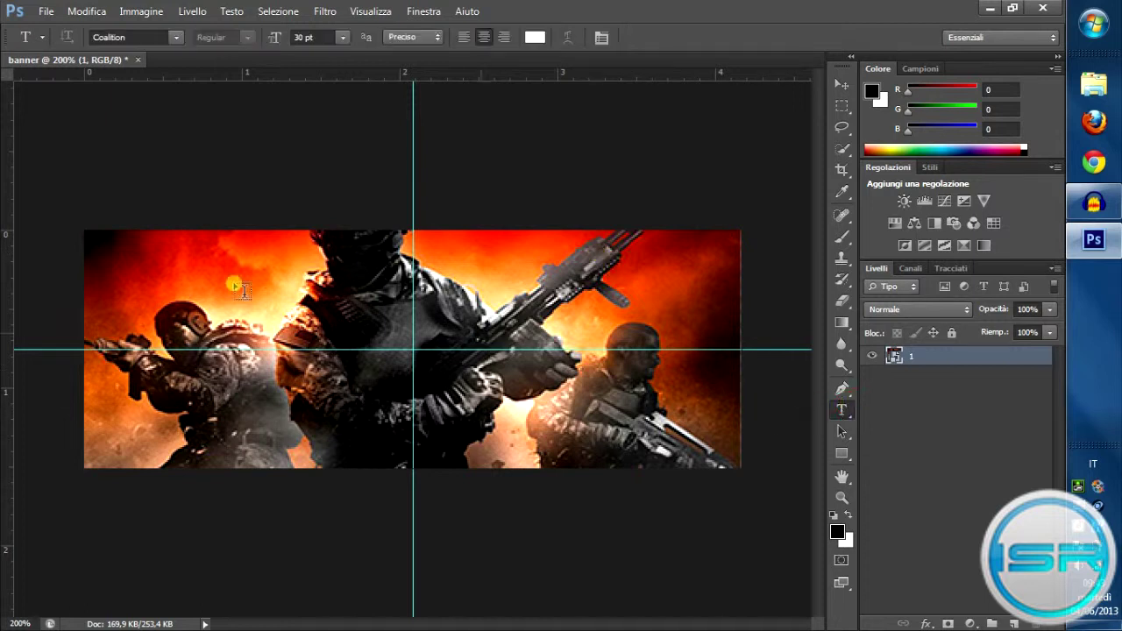
pyautogui.moveTo(121, 258); pyautogui.dragTo(721, 446)
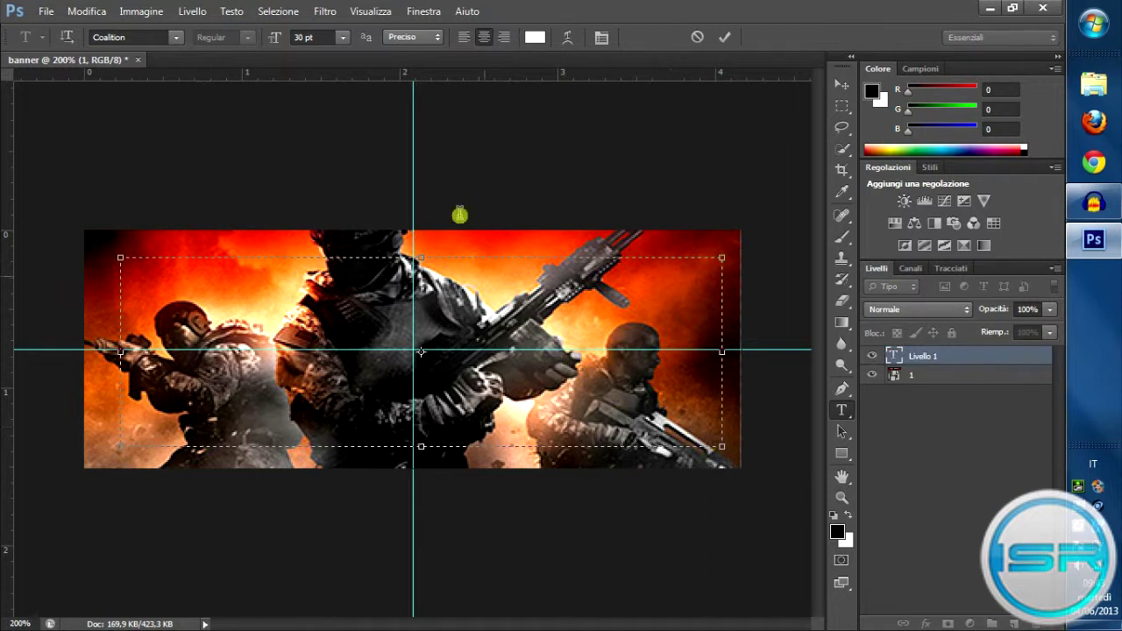
pyautogui.click(341, 36)
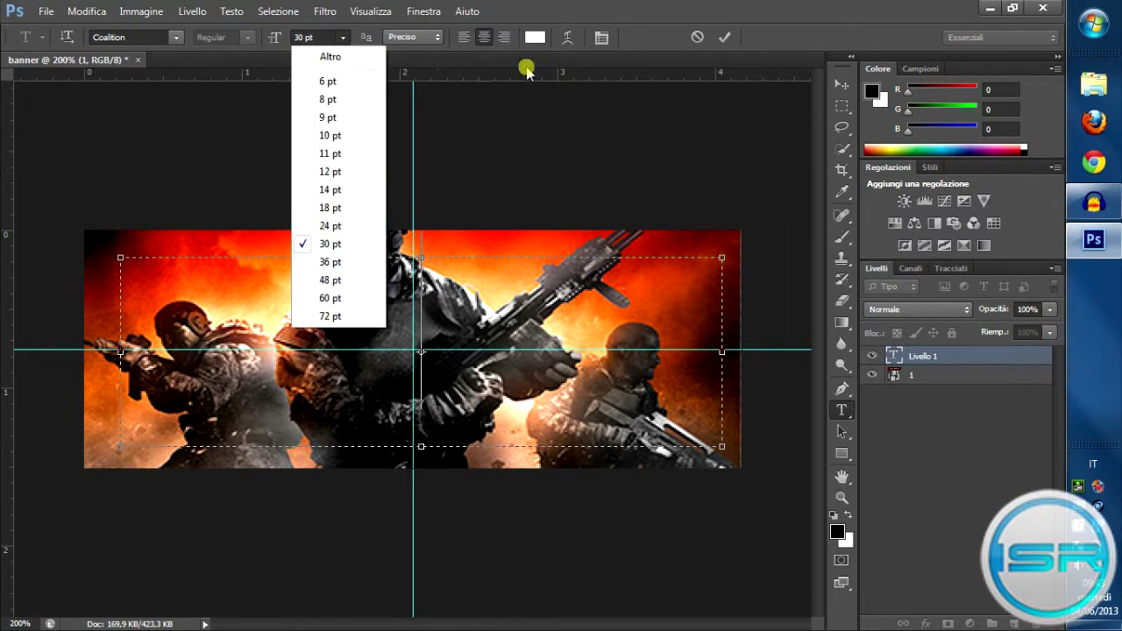
pyautogui.click(535, 37)
pyautogui.click(535, 36)
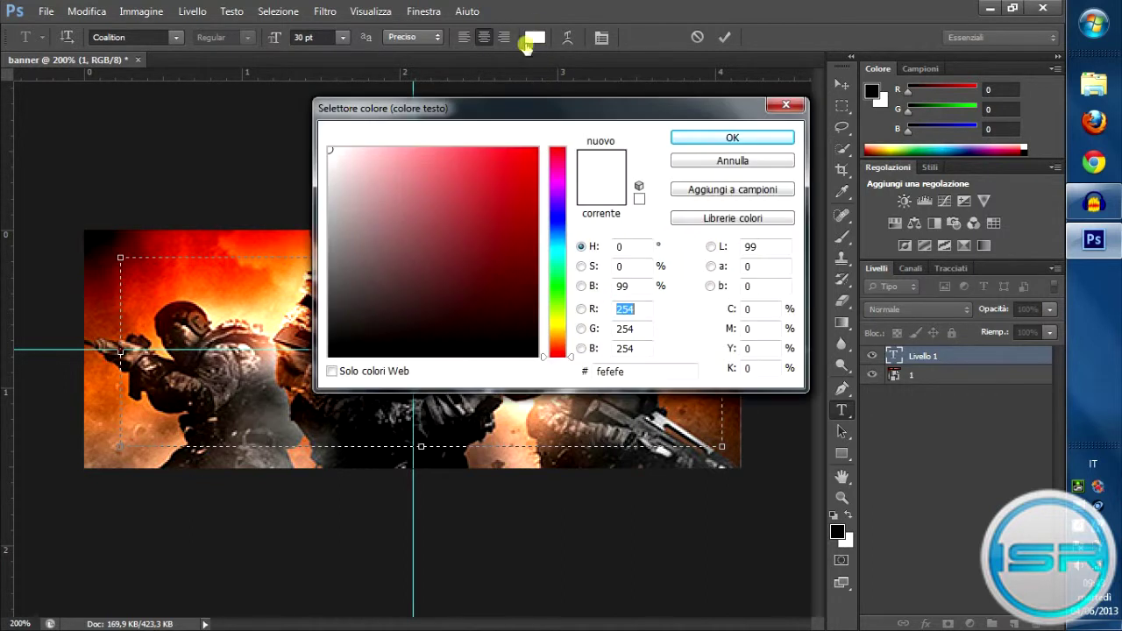
pyautogui.click(519, 172)
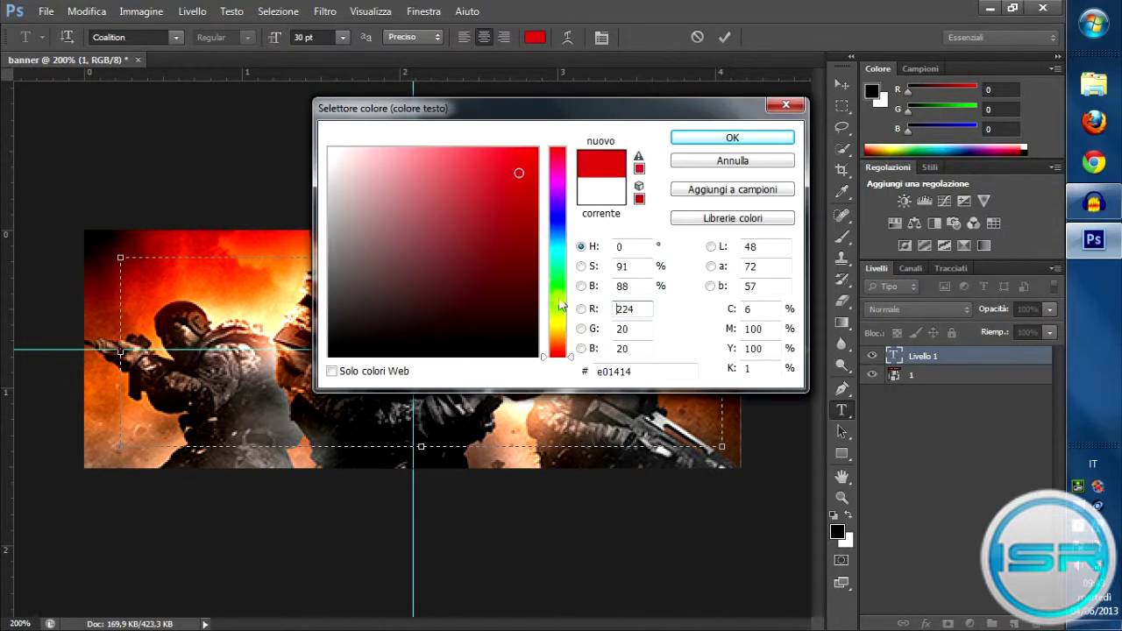
pyautogui.click(558, 298)
pyautogui.click(526, 260)
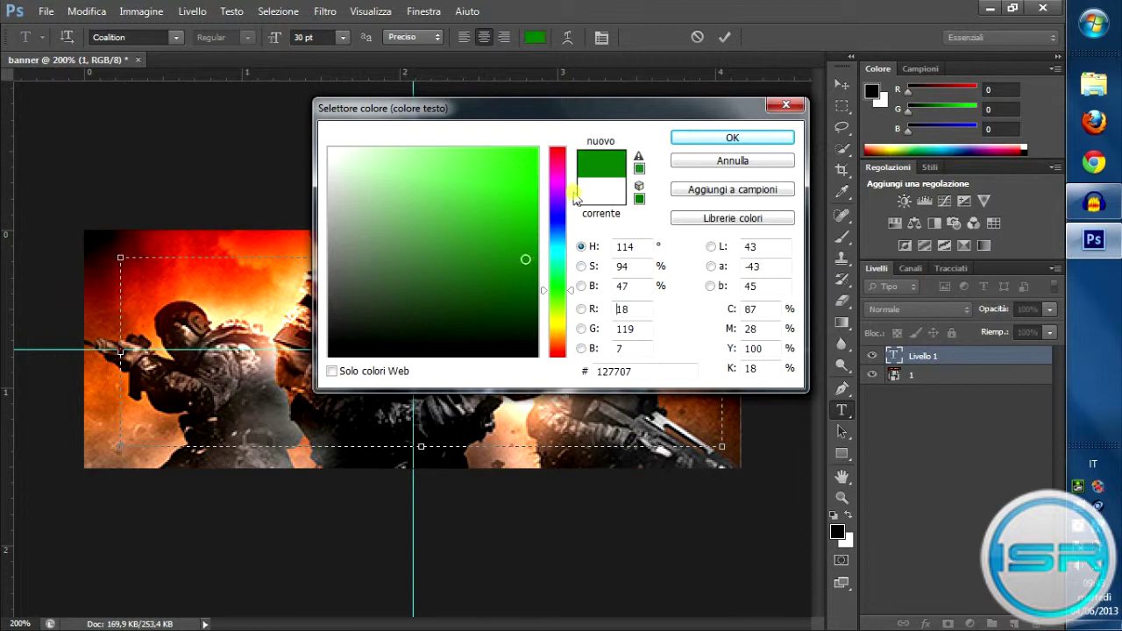
pyautogui.click(519, 238)
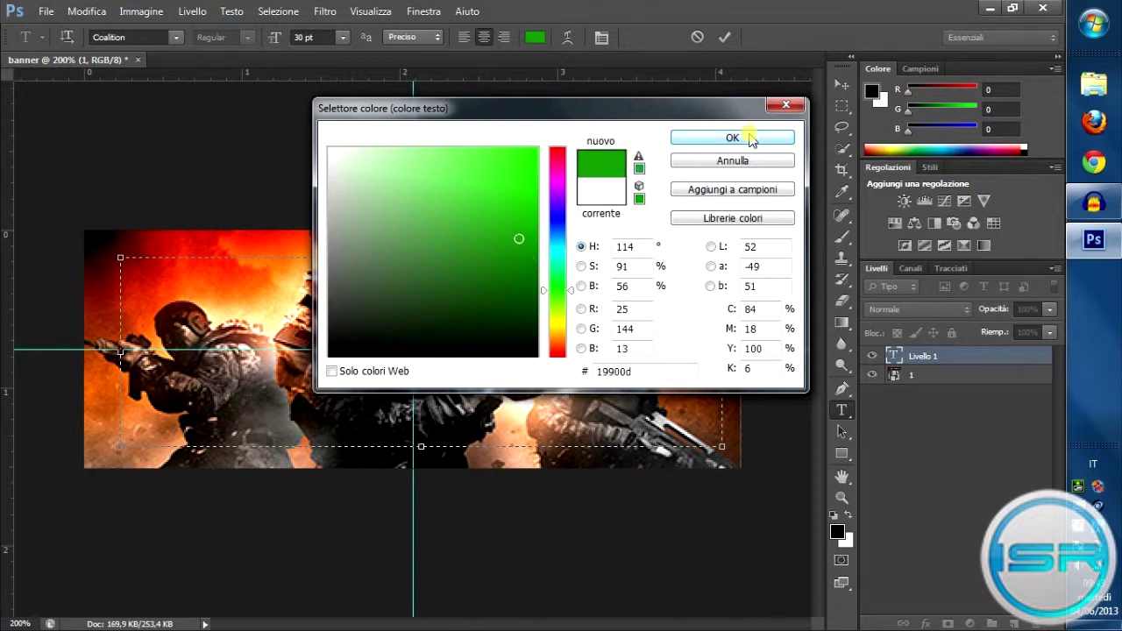
pyautogui.click(751, 140)
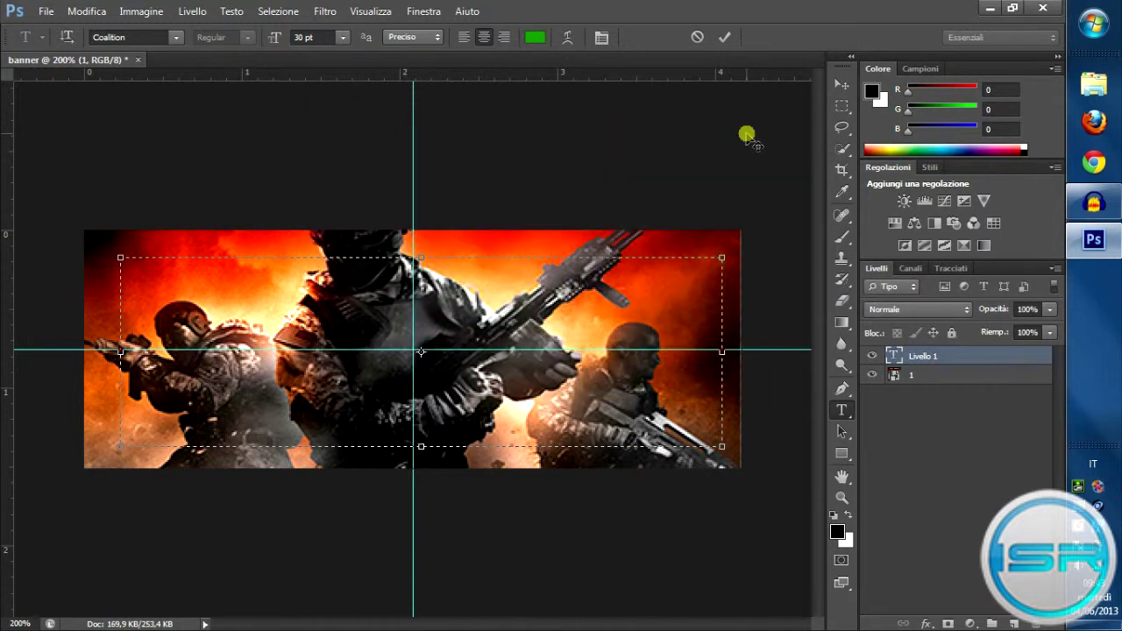
# Colour the S white and the R red, then commit the isr text layer.
pyautogui.click(535, 37)
pyautogui.click(332, 149)
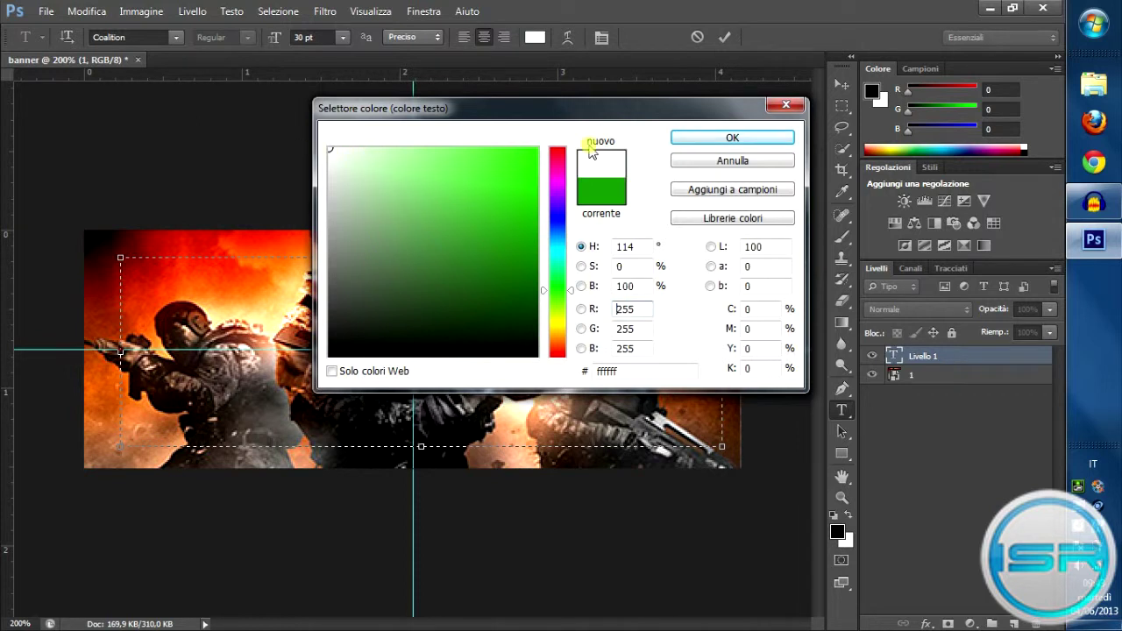
pyautogui.click(704, 140)
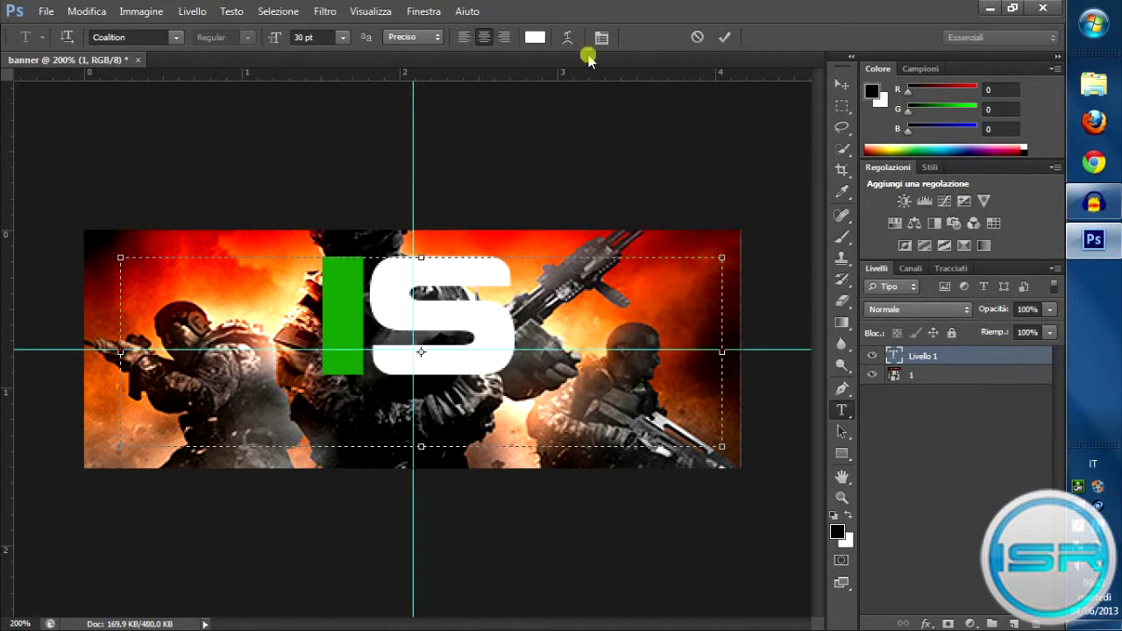
pyautogui.click(539, 36)
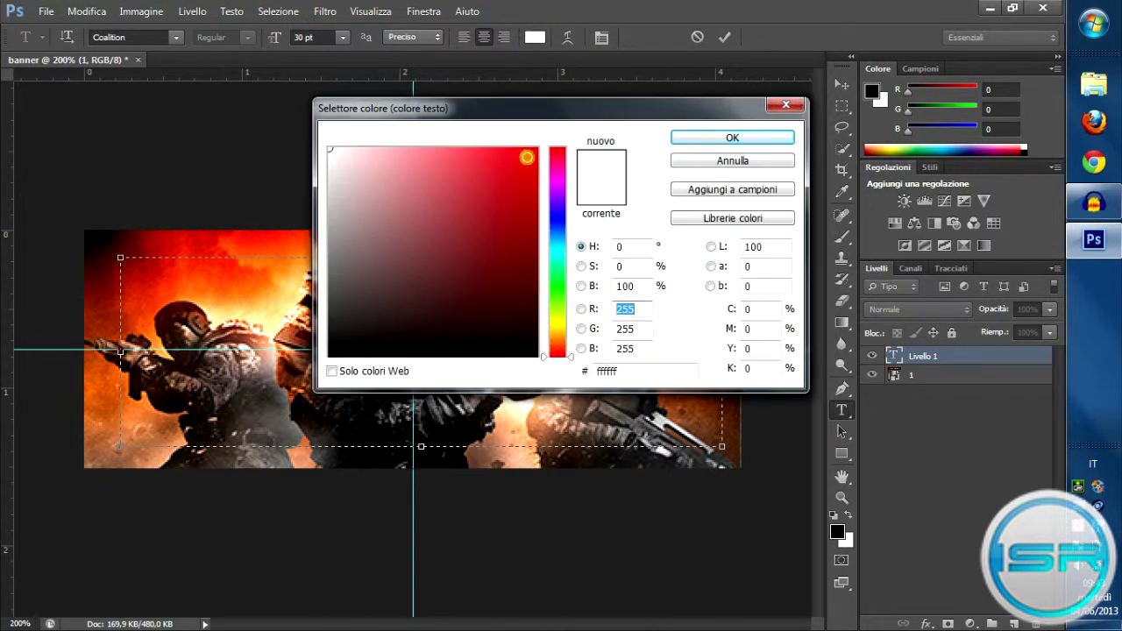
pyautogui.click(526, 157)
pyautogui.click(701, 140)
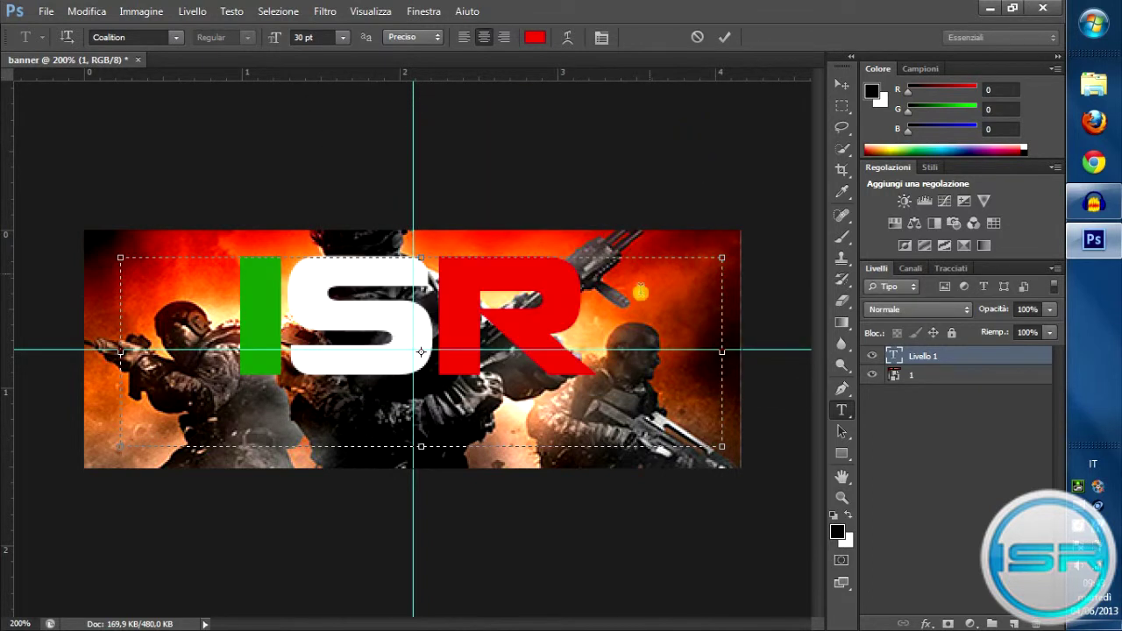
pyautogui.click(628, 345)
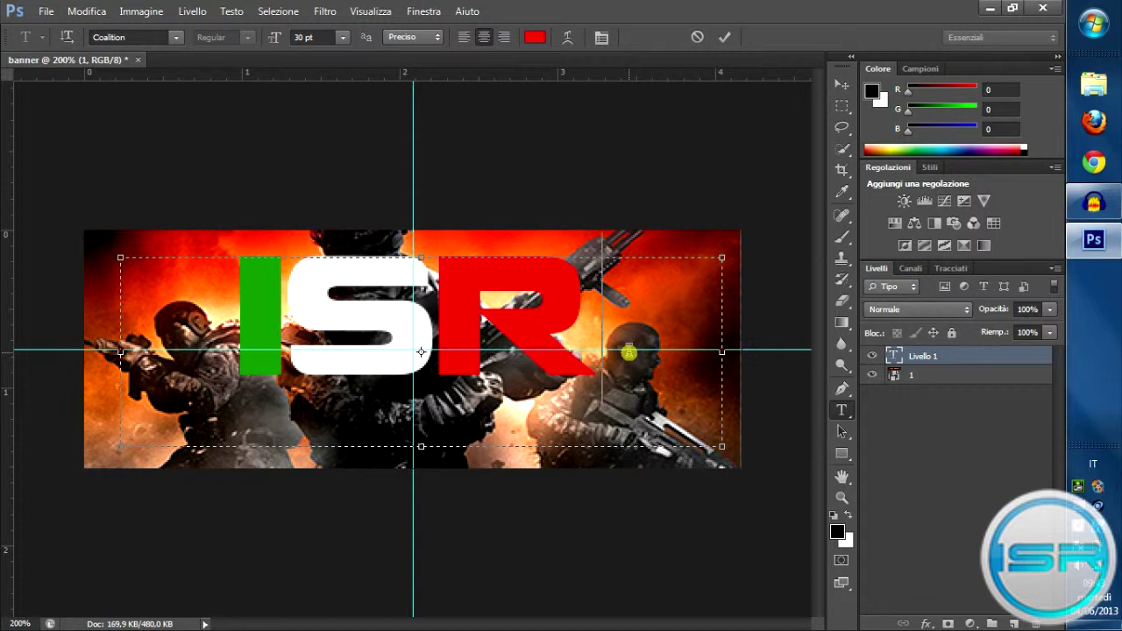
pyautogui.click(917, 408)
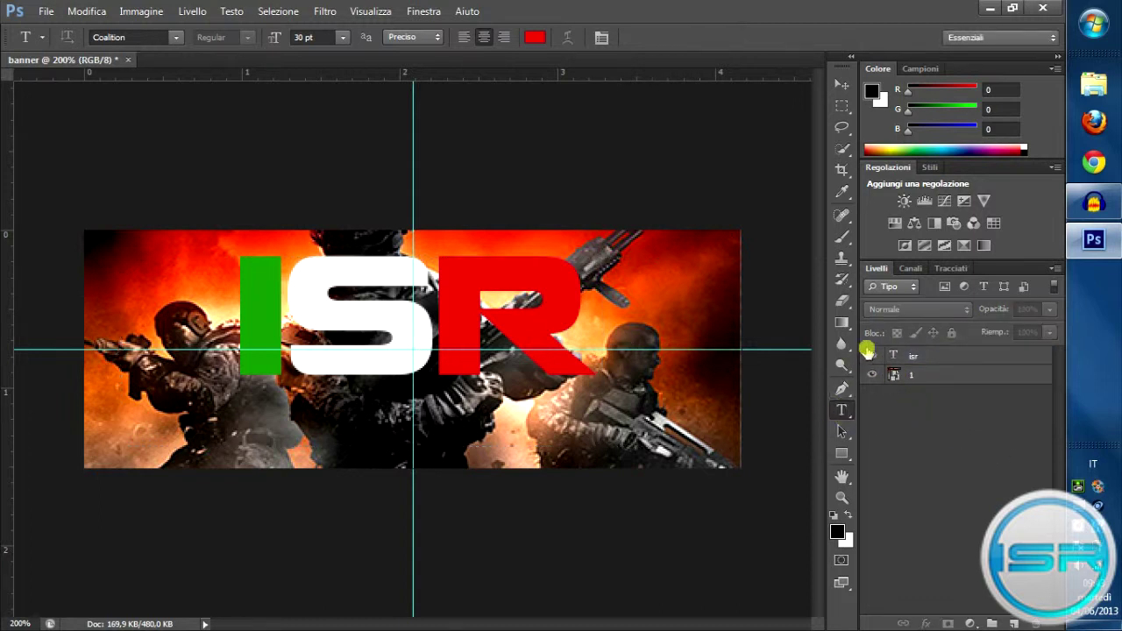
# Hide the isr layer and add near-white (eee8e8) CLAN text in a widened box.
pyautogui.click(873, 356)
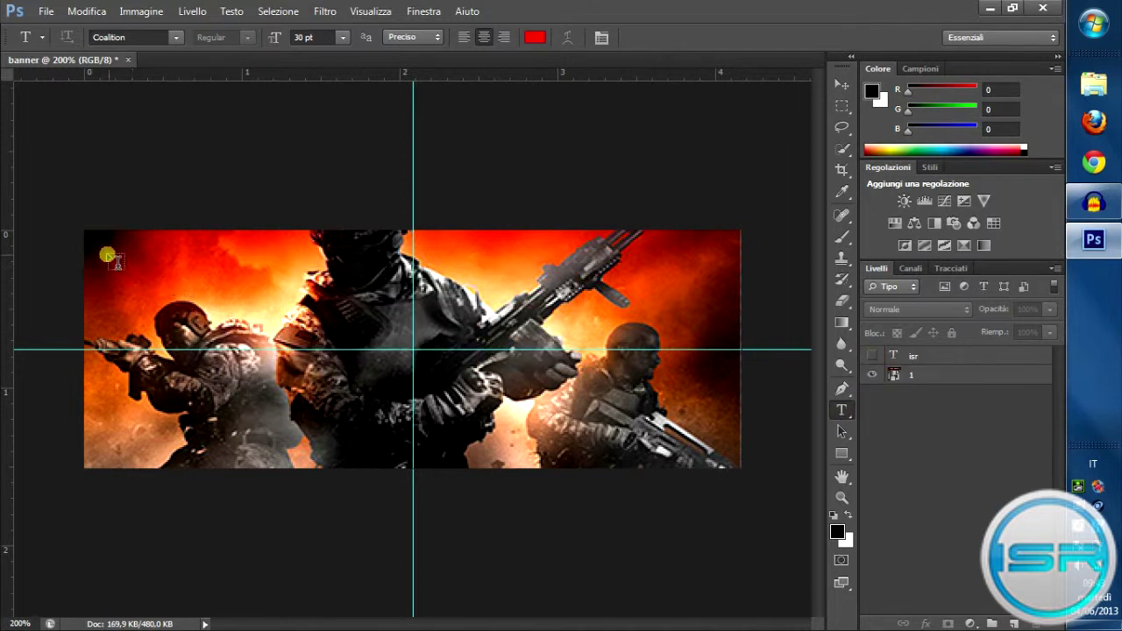
pyautogui.moveTo(107, 255)
pyautogui.mouseDown()
pyautogui.moveTo(653, 450)
pyautogui.moveTo(712, 450)
pyautogui.mouseUp()
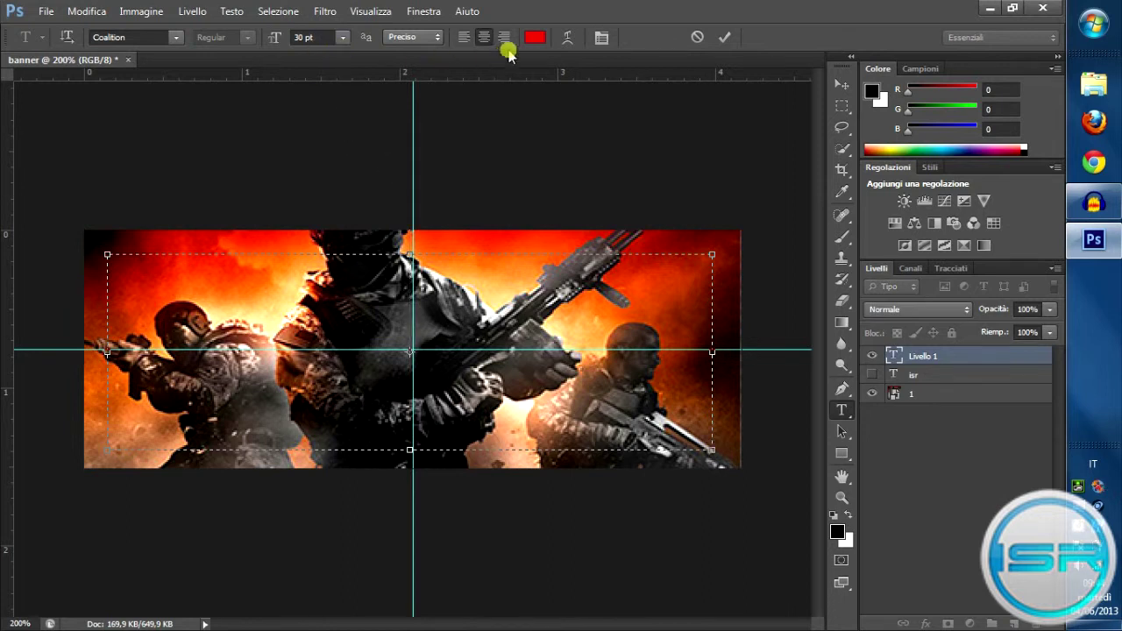
pyautogui.click(544, 36)
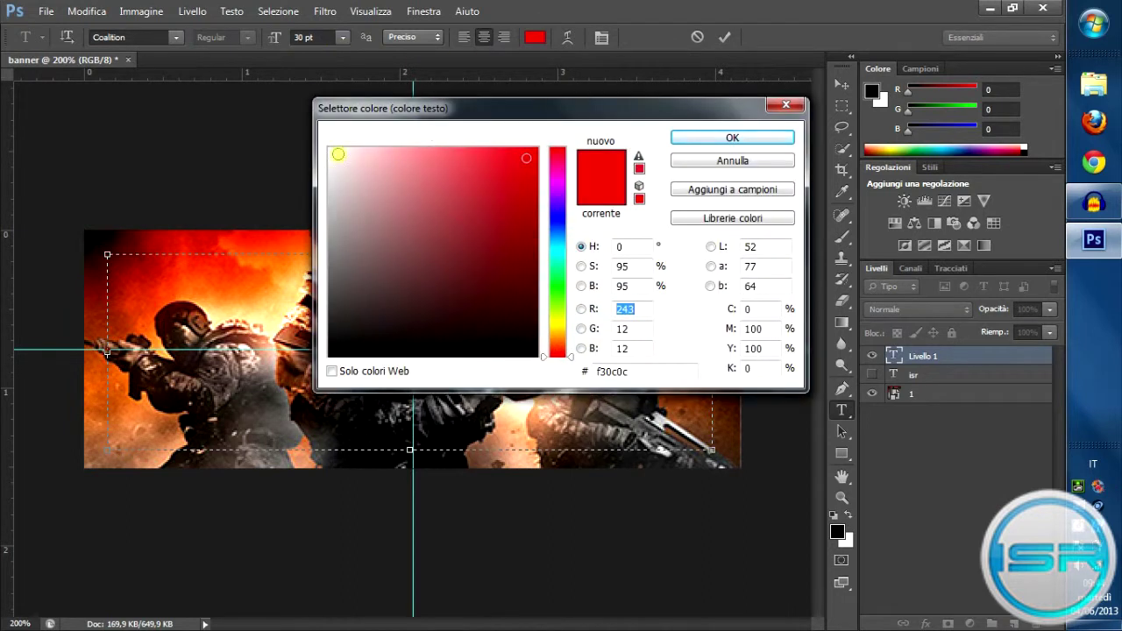
pyautogui.click(334, 161)
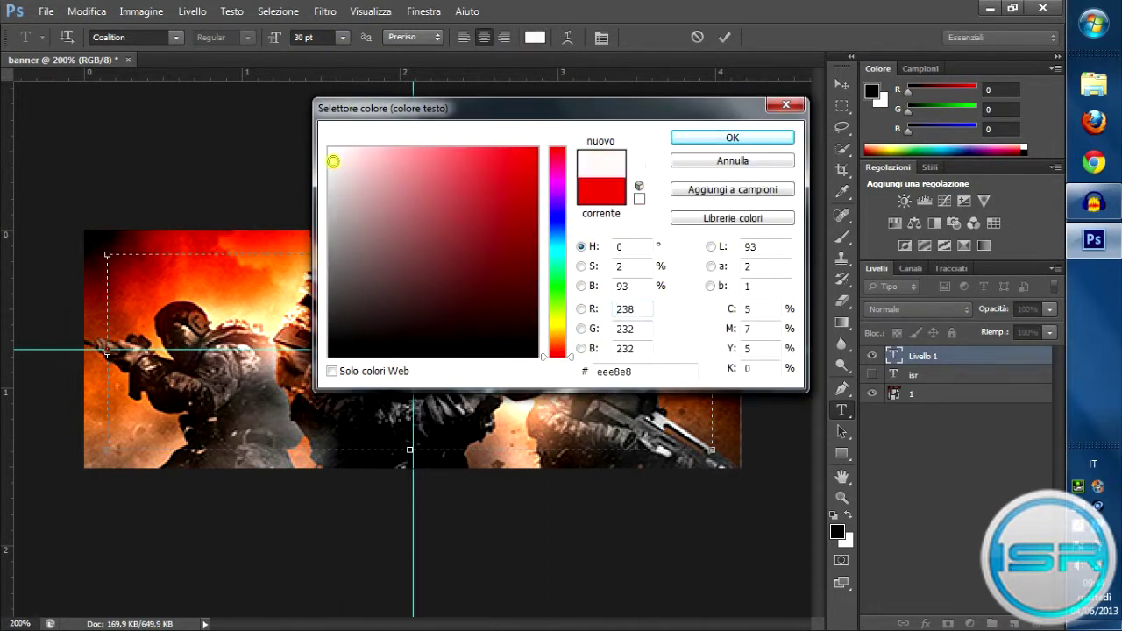
pyautogui.click(759, 140)
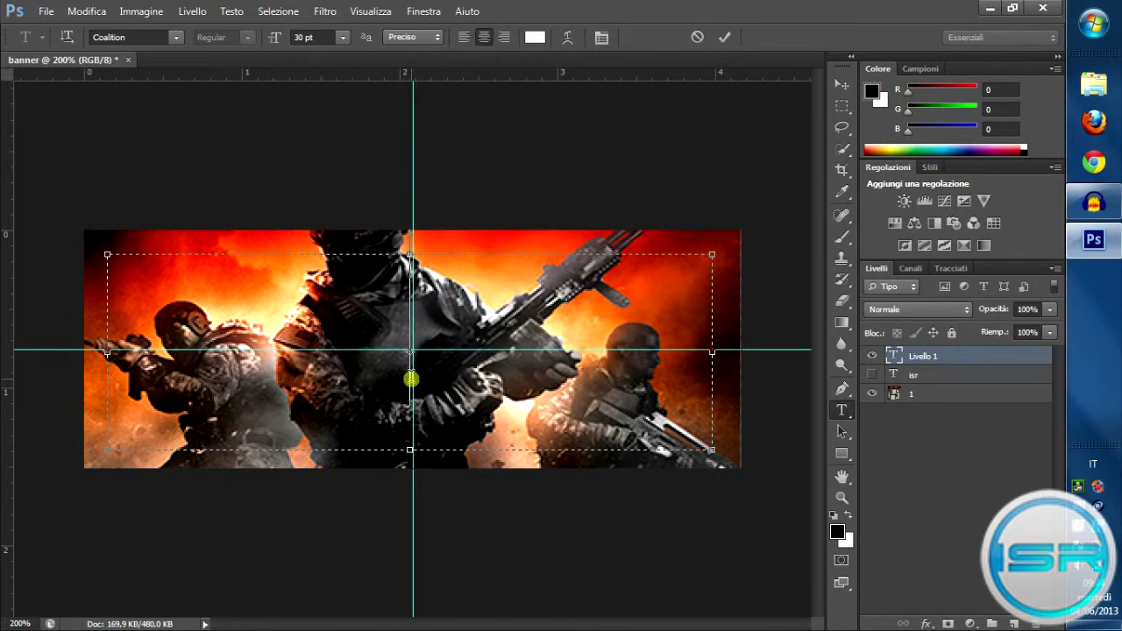
pyautogui.write('CLA')
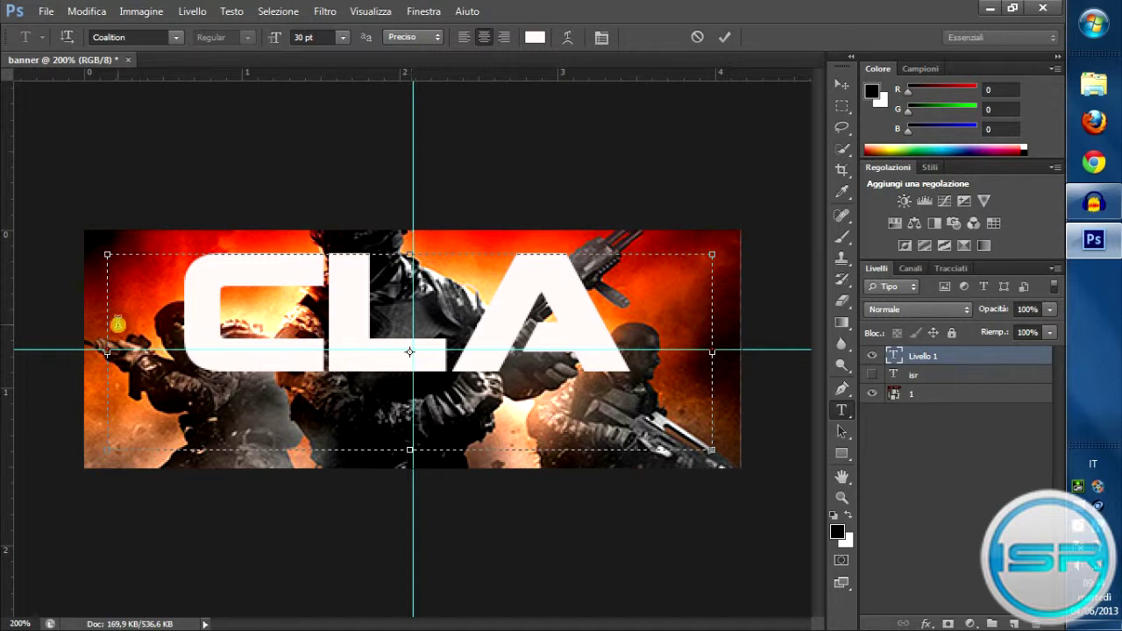
pyautogui.moveTo(106, 456); pyautogui.dragTo(83, 449)
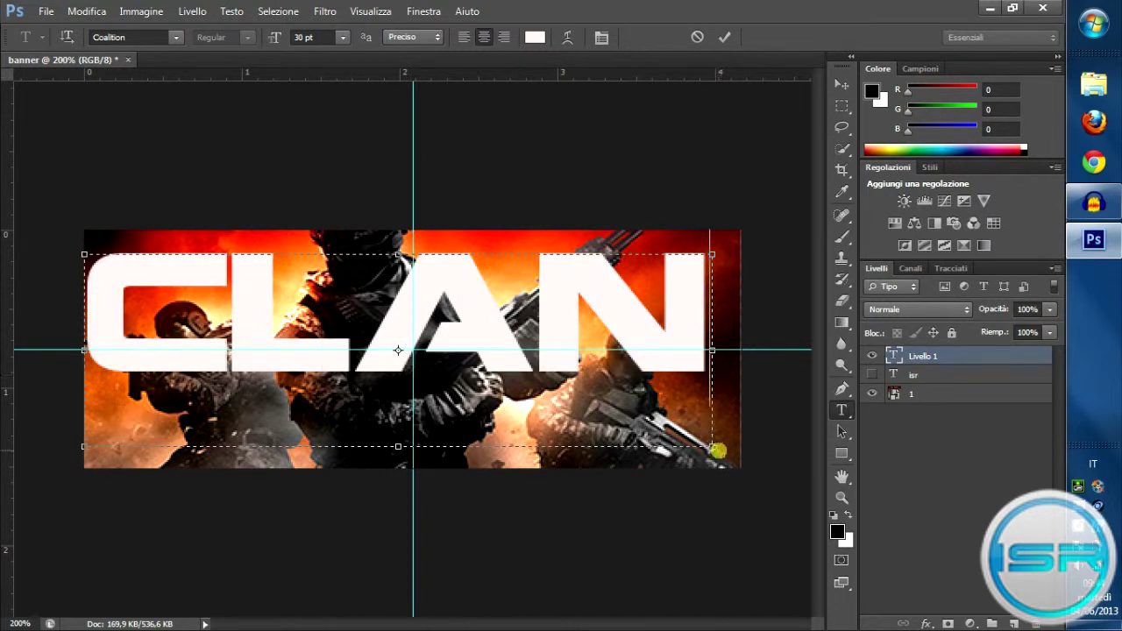
pyautogui.moveTo(712, 450); pyautogui.dragTo(738, 451)
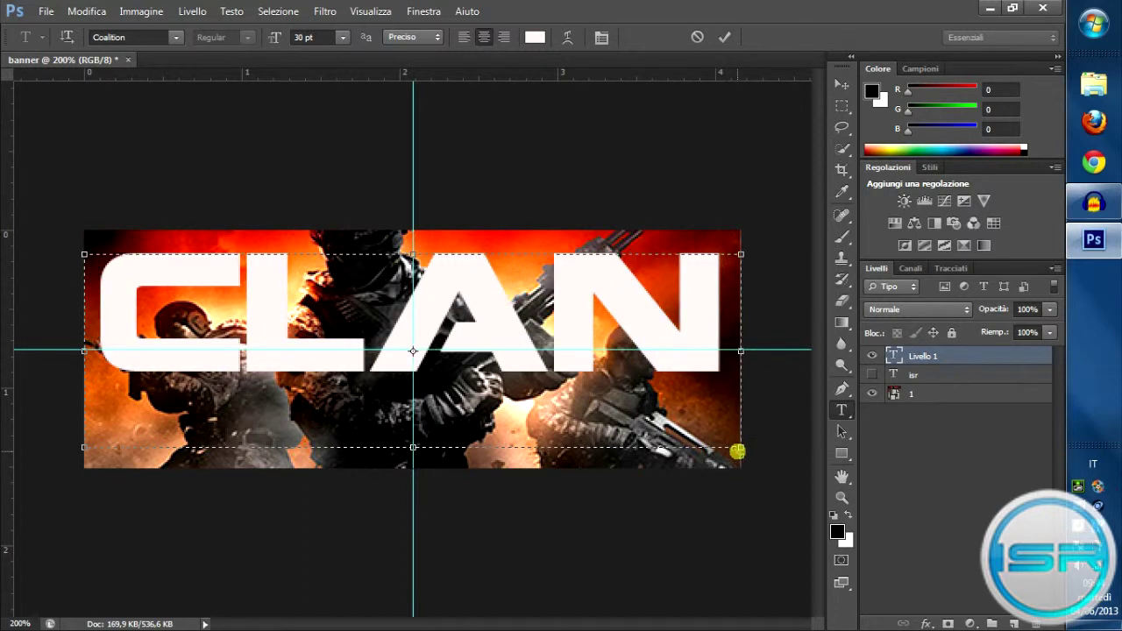
pyautogui.click(1041, 452)
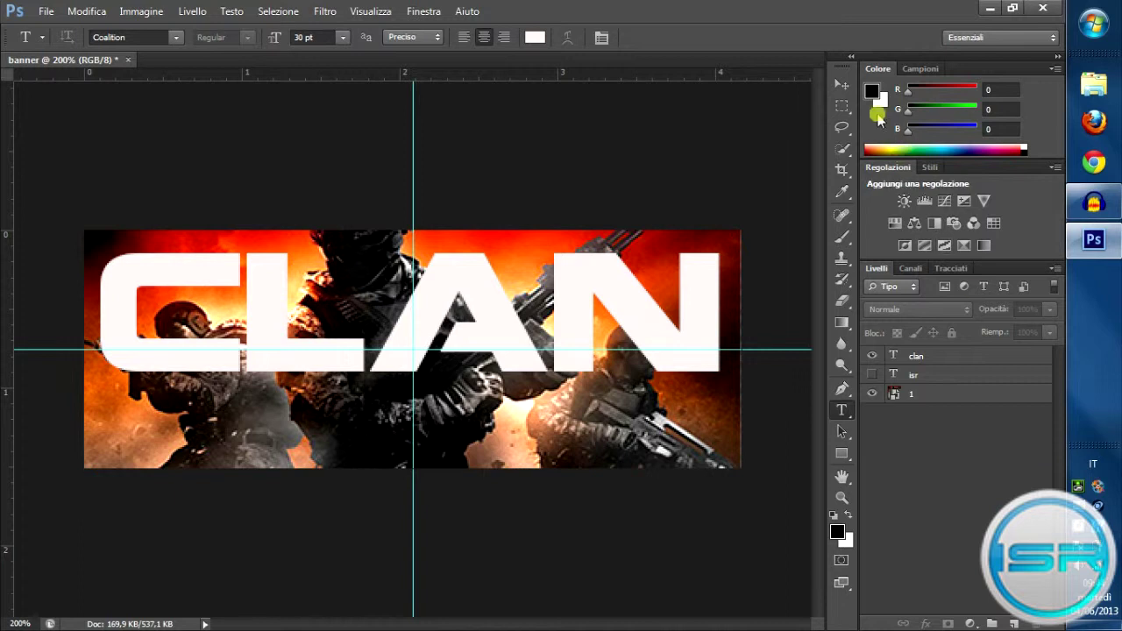
# Nudge the clan layer down three steps with the Move tool.
pyautogui.click(842, 85)
pyautogui.click(978, 353)
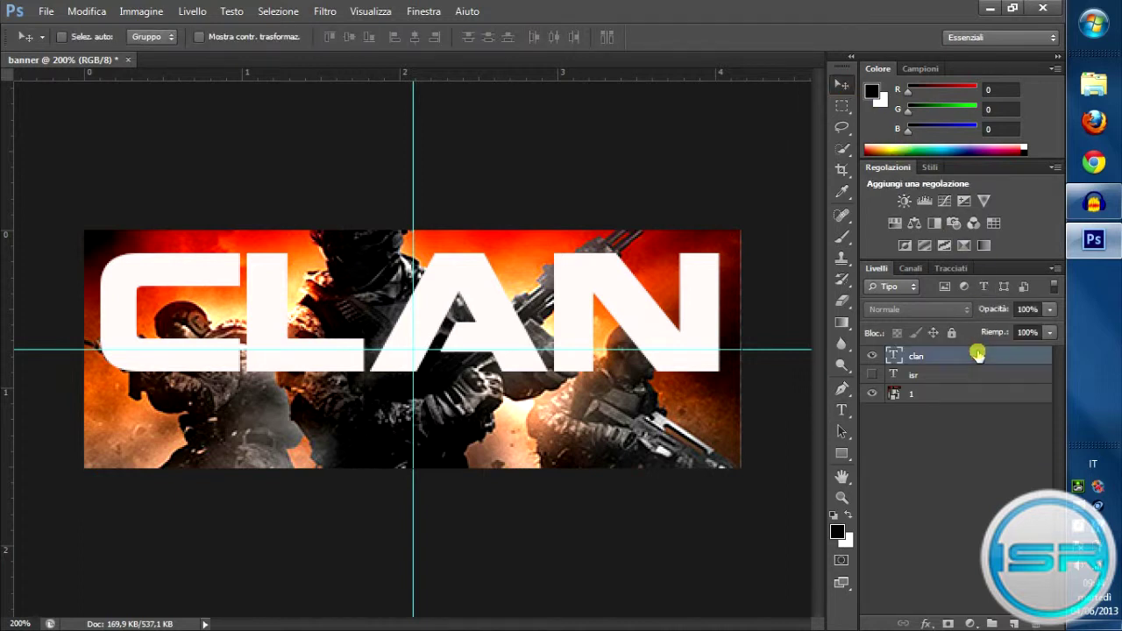
pyautogui.press('Down')
pyautogui.press('Down')
pyautogui.press('Down')
pyautogui.press('Down')
pyautogui.press('Down')
pyautogui.press('Down')
pyautogui.press('Down')
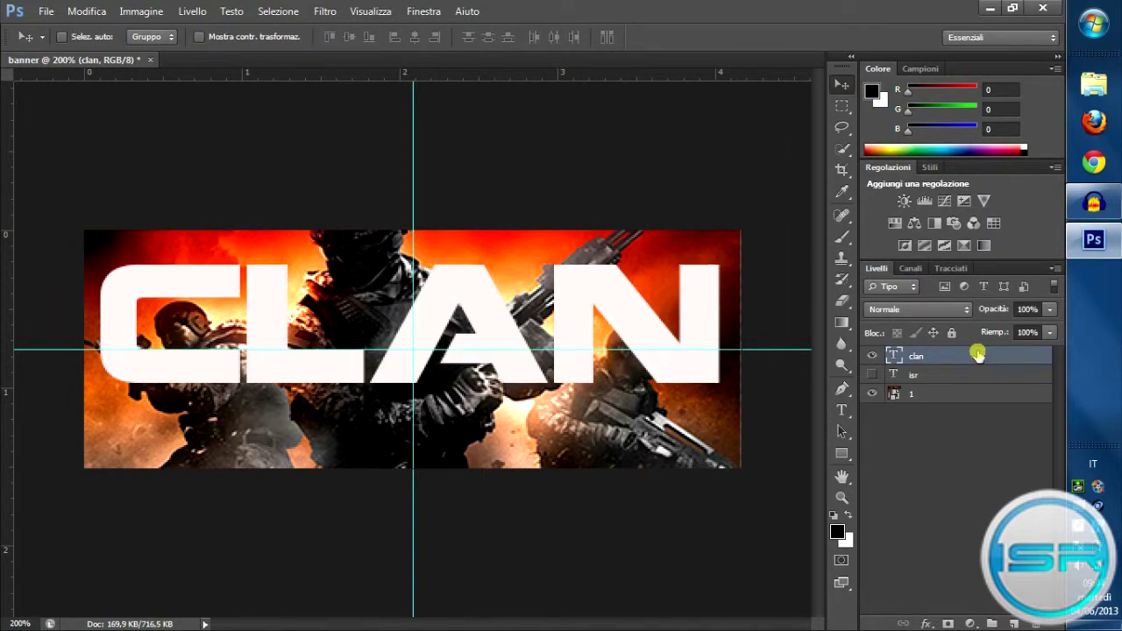
pyautogui.press('Down')
pyautogui.press('Down')
pyautogui.press('Down')
pyautogui.press('Down')
pyautogui.press('Down')
pyautogui.press('Down')
pyautogui.press('Down')
pyautogui.press('Down')
pyautogui.press('Down')
pyautogui.press('Down')
pyautogui.press('Down')
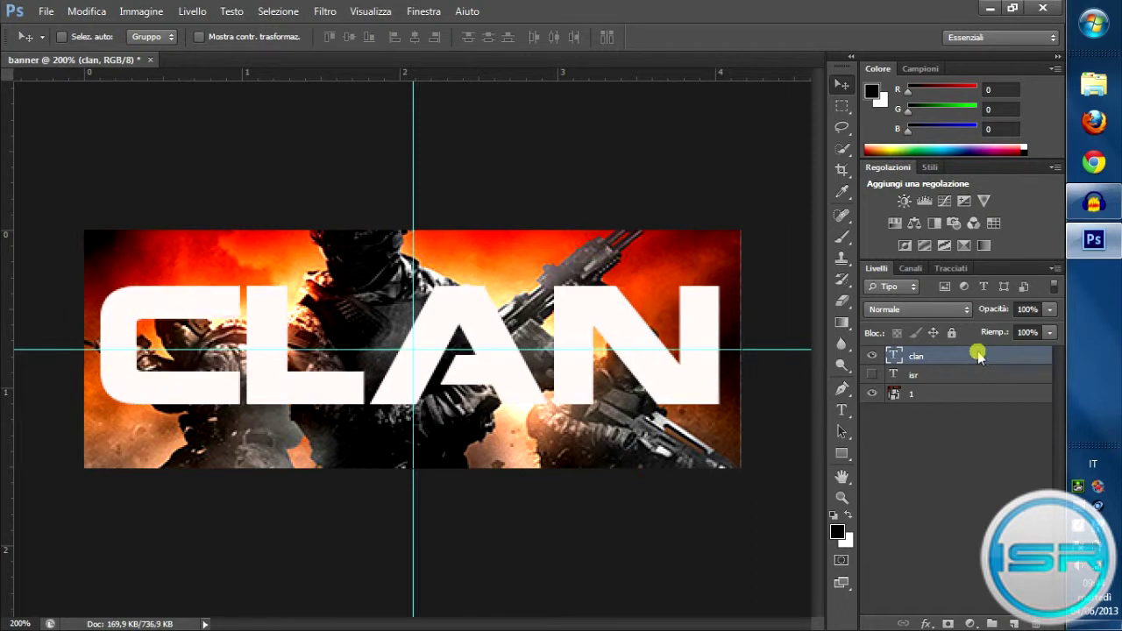
pyautogui.press('Down')
pyautogui.press('Down')
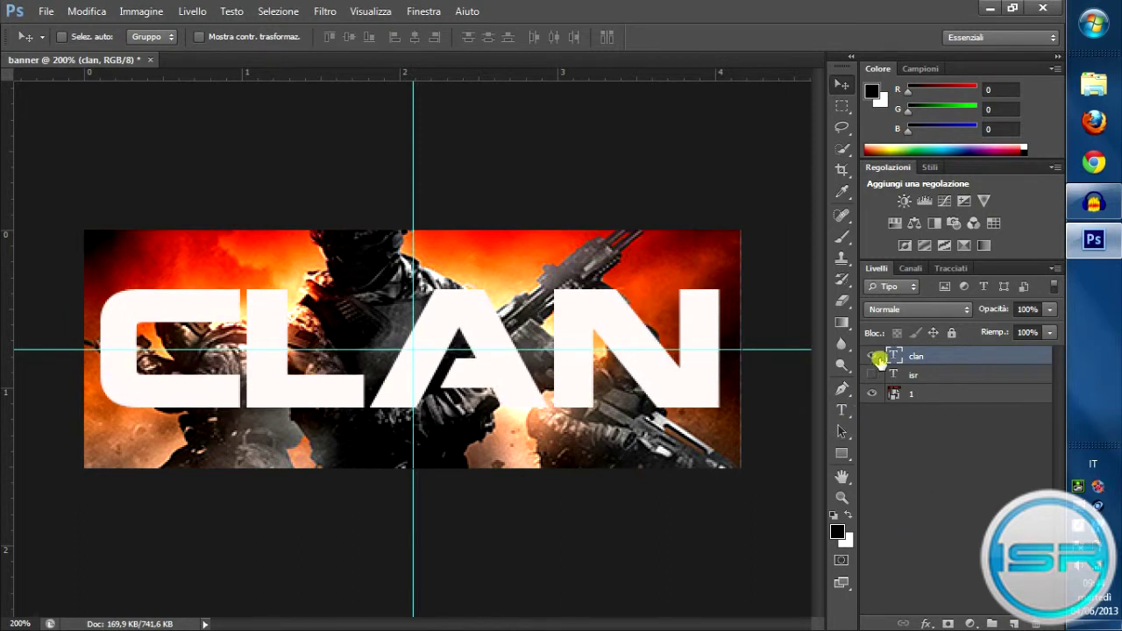
# Hide the clan layer and add white PS3 text across the banner.
pyautogui.click(870, 357)
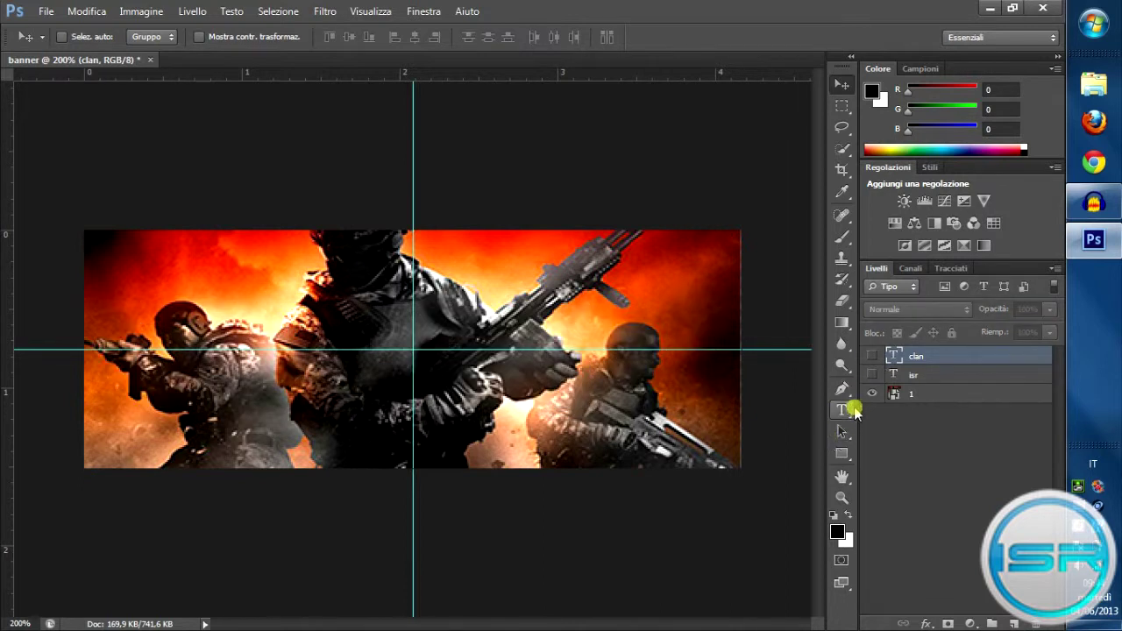
pyautogui.click(850, 410)
pyautogui.moveTo(115, 252); pyautogui.dragTo(725, 456)
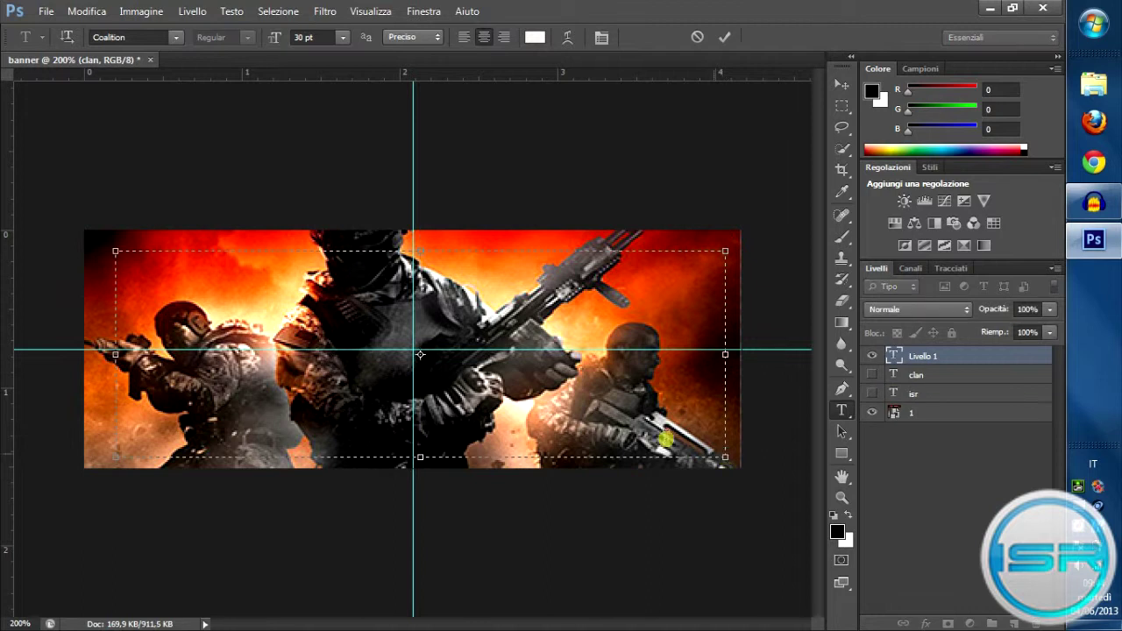
pyautogui.write('PS3')
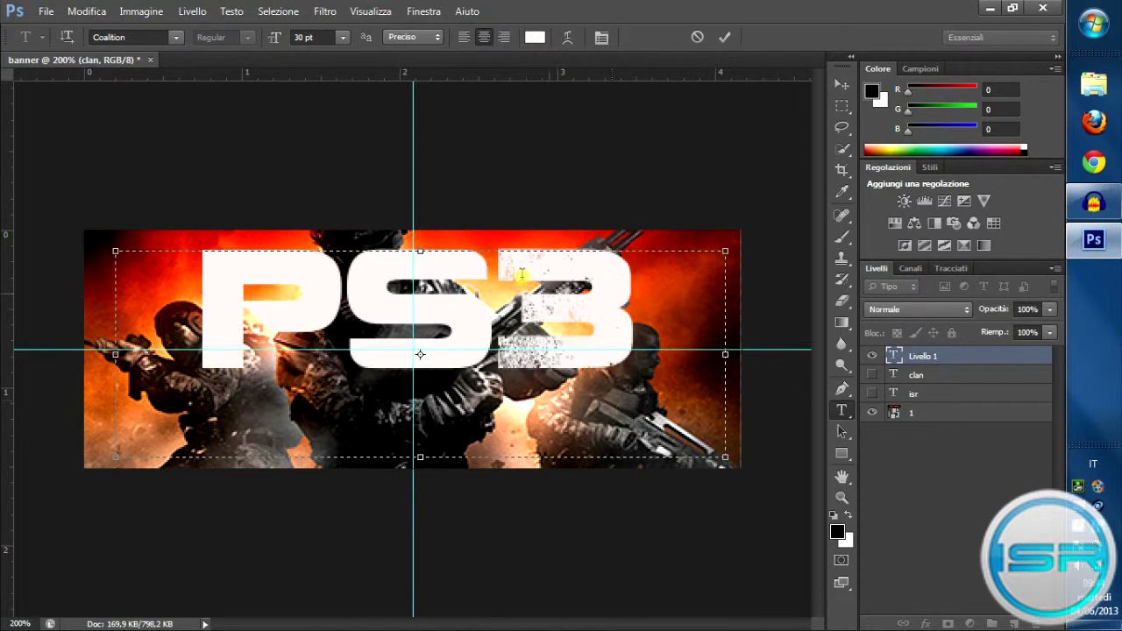
pyautogui.click(915, 512)
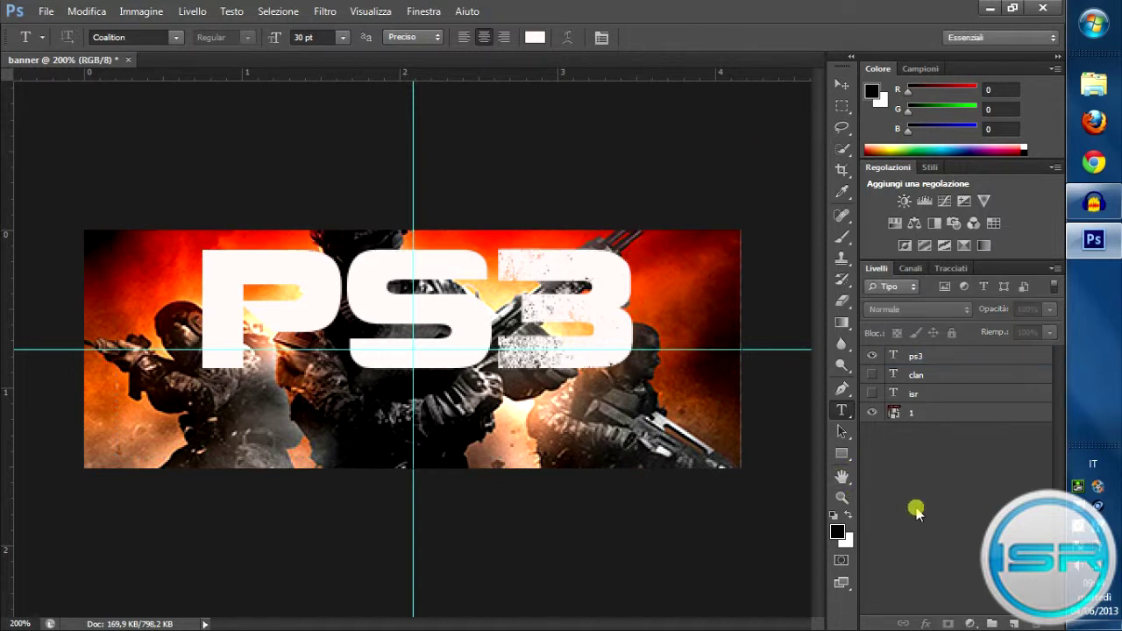
# Shift the ps3 layer lower with two Shift+Down nudges and one Down nudge.
pyautogui.click(990, 353)
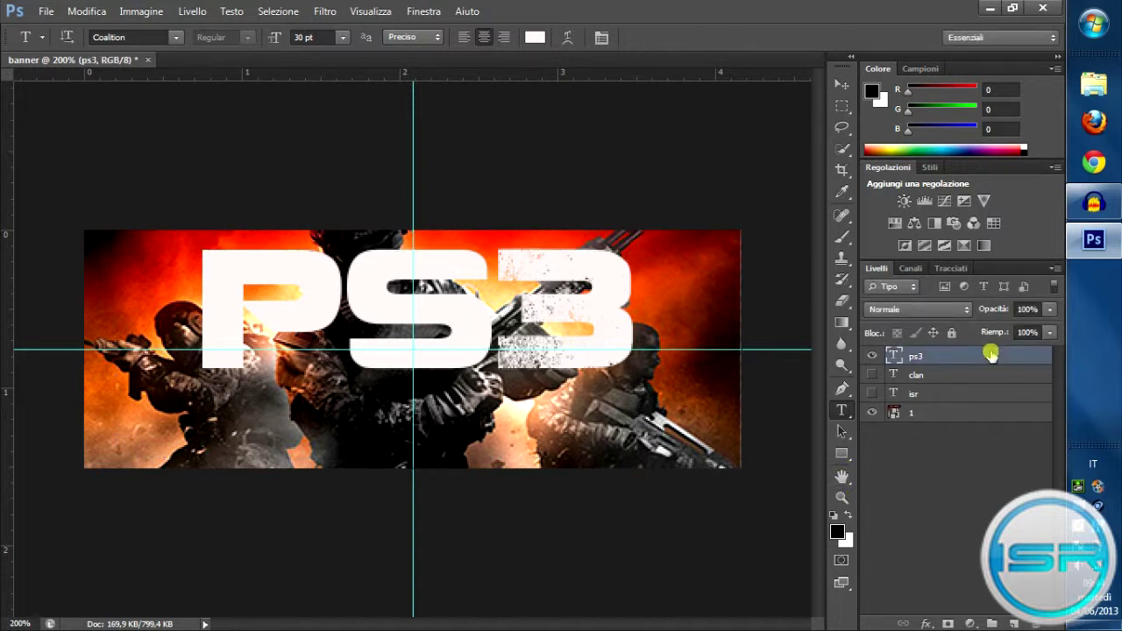
pyautogui.click(842, 85)
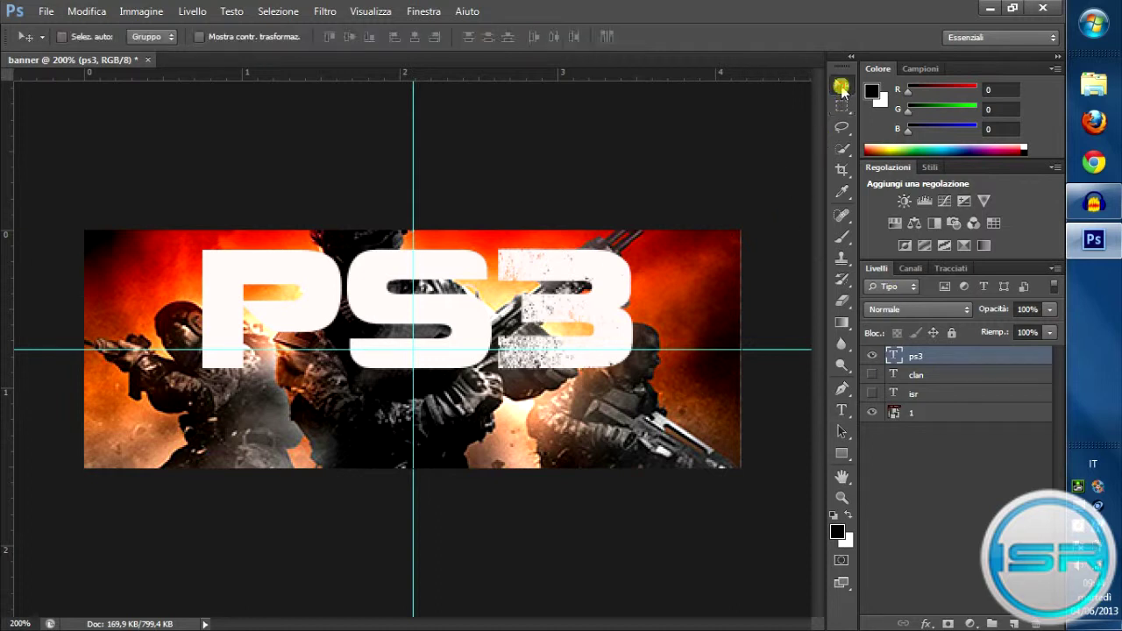
pyautogui.hotkey('shift', 'Down')
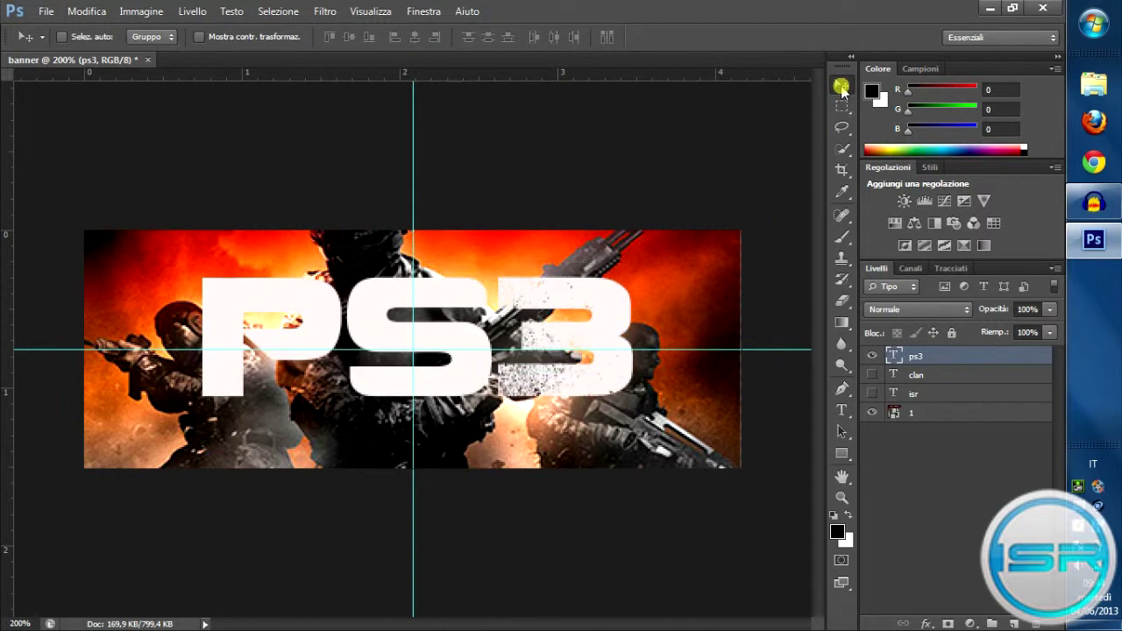
pyautogui.hotkey('shift', 'Down')
pyautogui.press('Down')
pyautogui.press('Down')
pyautogui.press('Down')
pyautogui.press('Down')
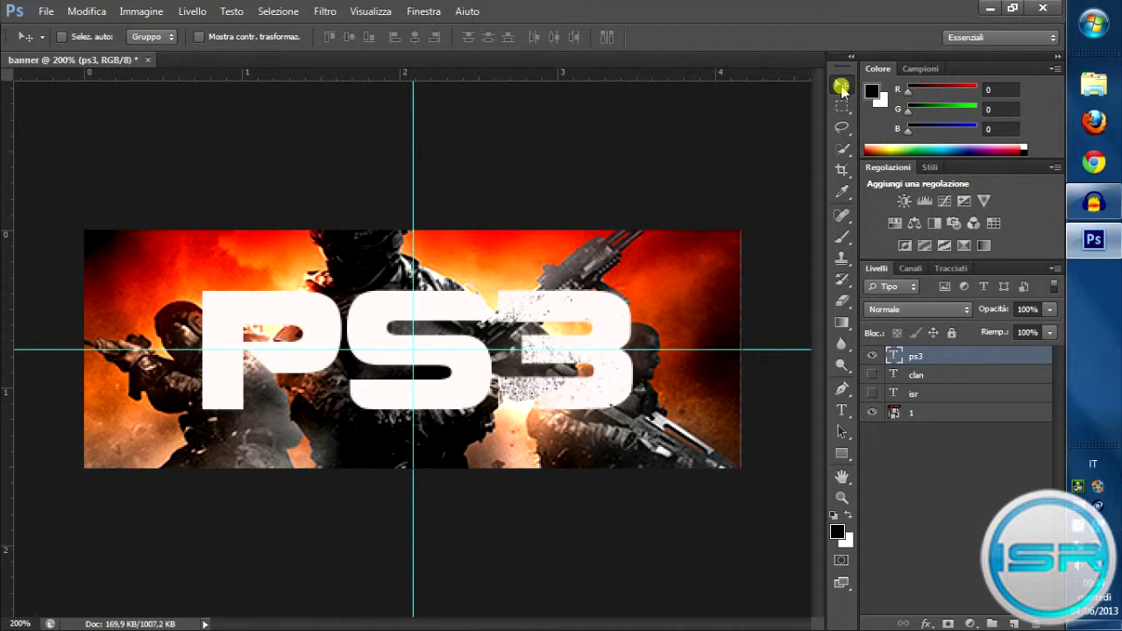
pyautogui.click(993, 475)
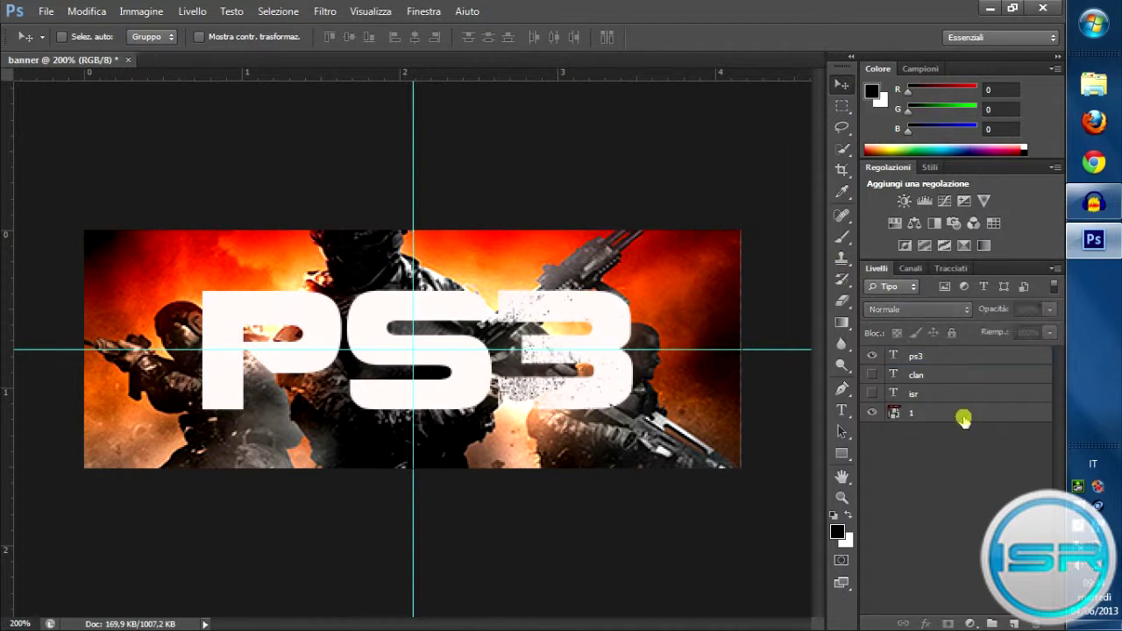
# Enable bevel and emboss, outer glow and drop shadow on the ps3 layer.
pyautogui.doubleClick(929, 355)
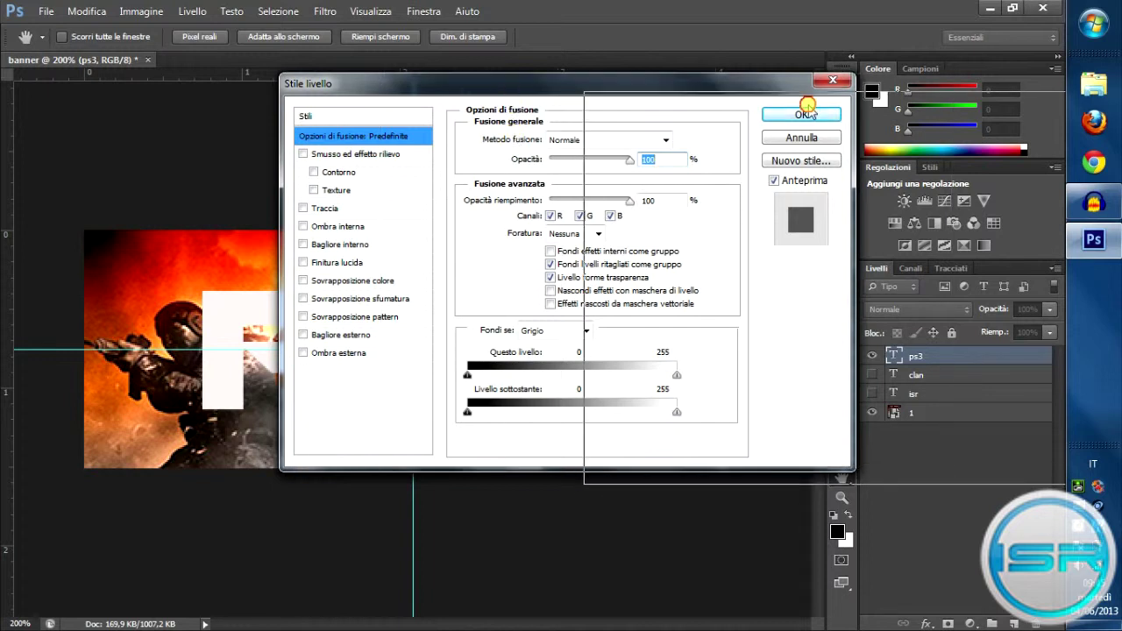
pyautogui.moveTo(507, 91); pyautogui.dragTo(874, 145)
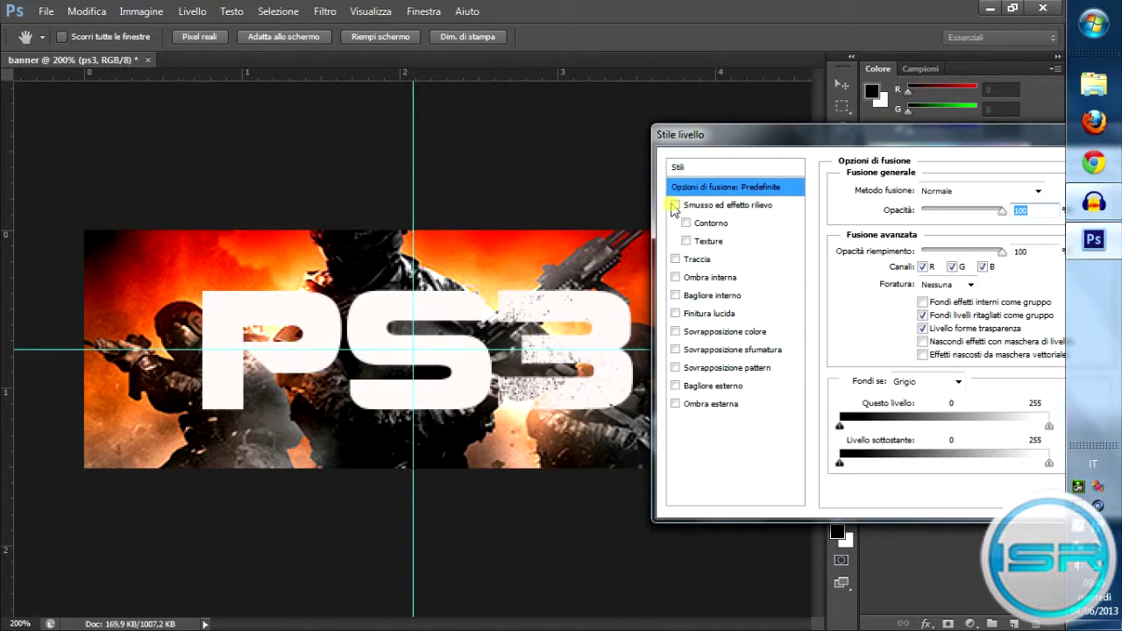
pyautogui.click(674, 205)
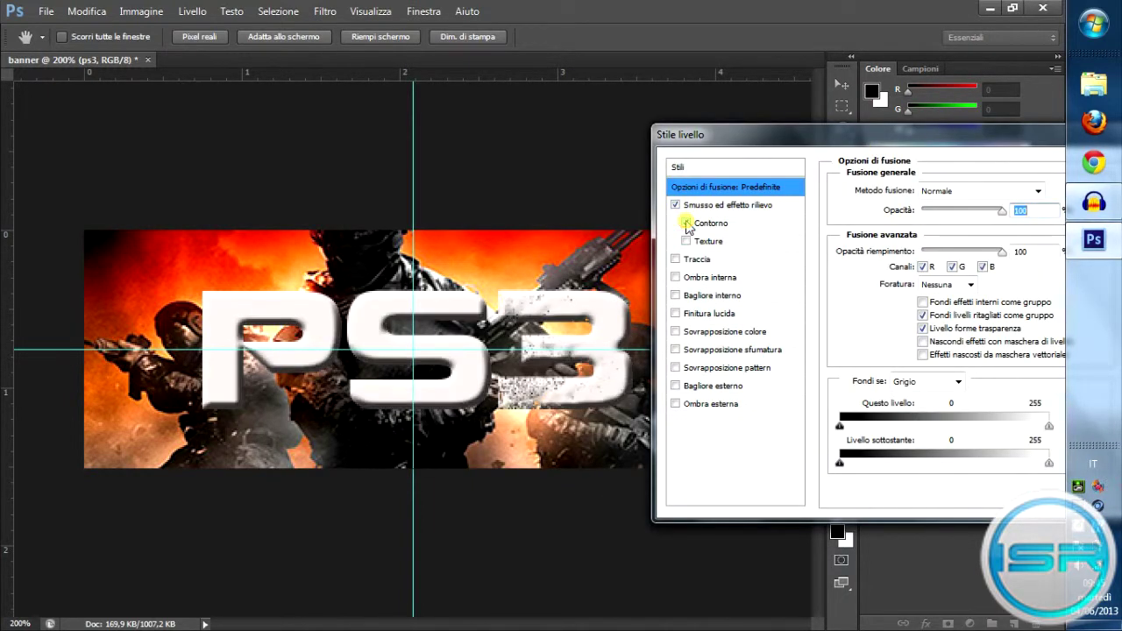
pyautogui.click(675, 260)
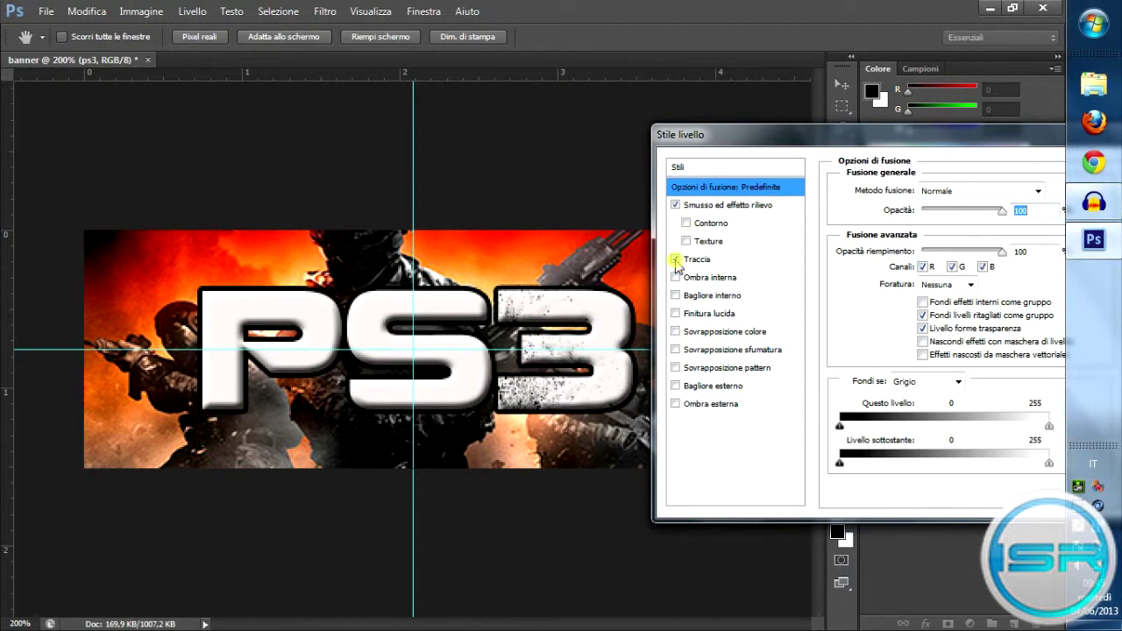
pyautogui.click(674, 386)
pyautogui.click(674, 405)
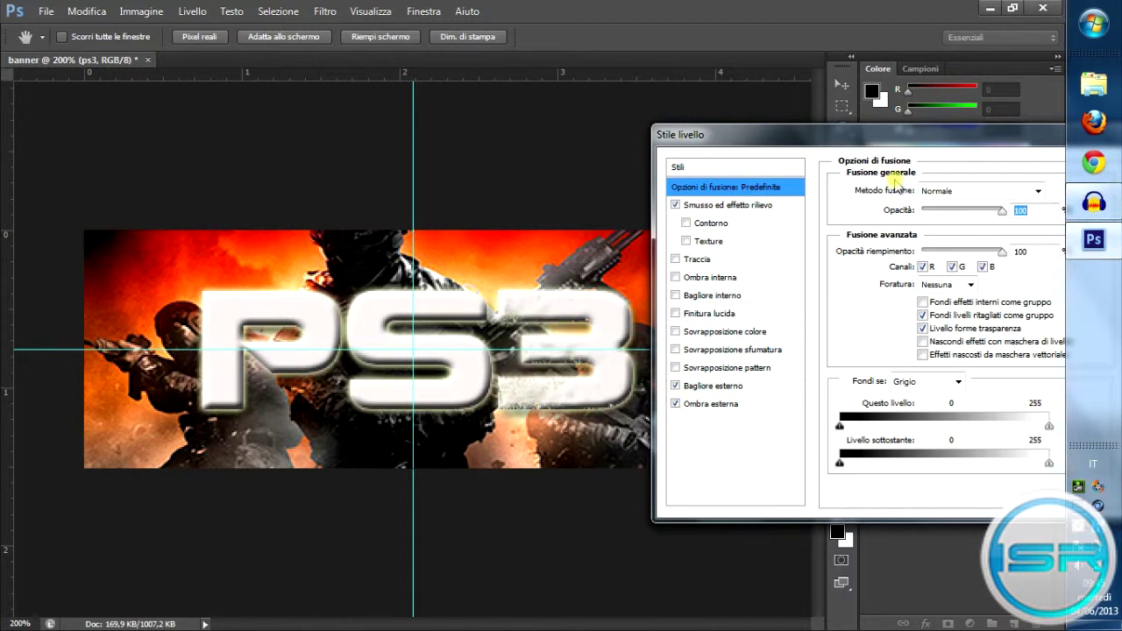
pyautogui.moveTo(945, 133); pyautogui.dragTo(647, 123)
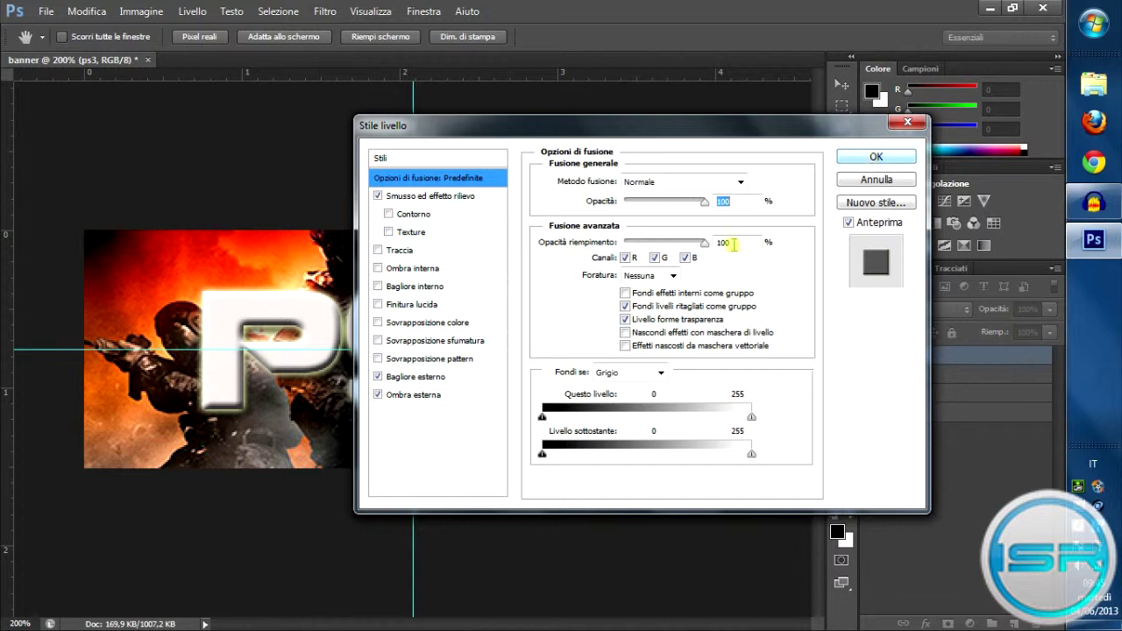
# Set the outer glow gradient's start stop to orange f16406 and apply the style.
pyautogui.click(415, 378)
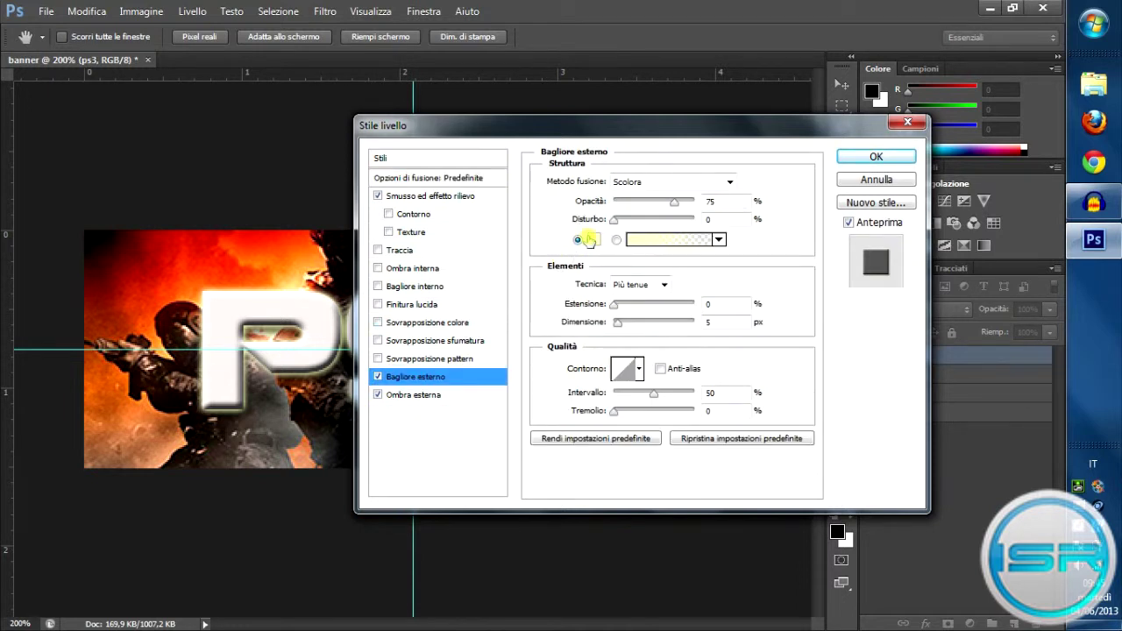
pyautogui.click(675, 239)
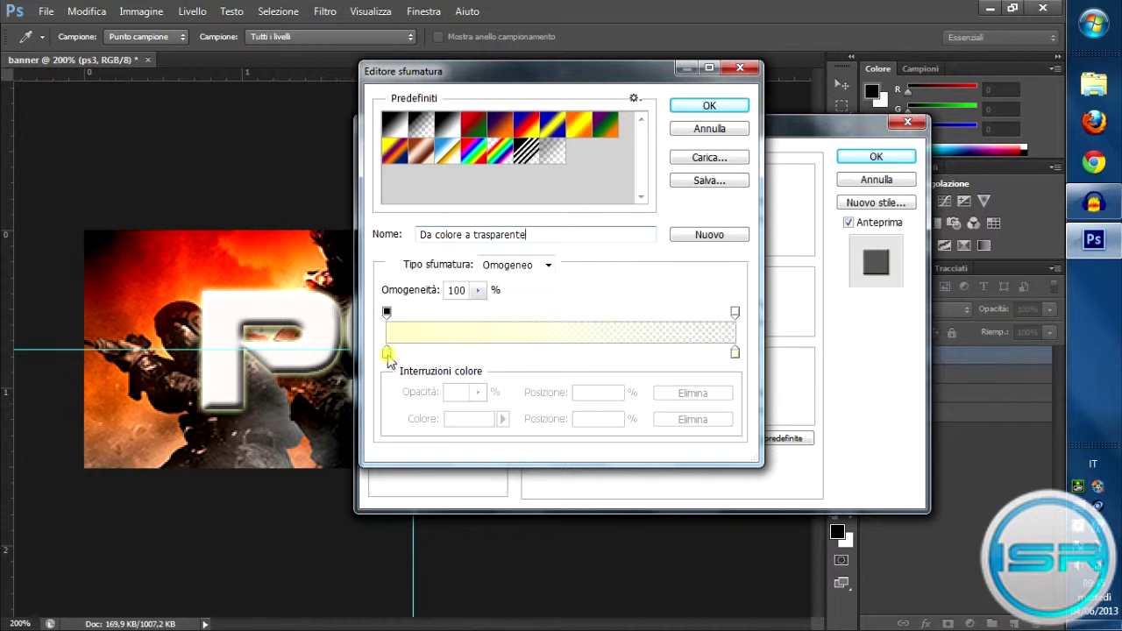
pyautogui.doubleClick(387, 354)
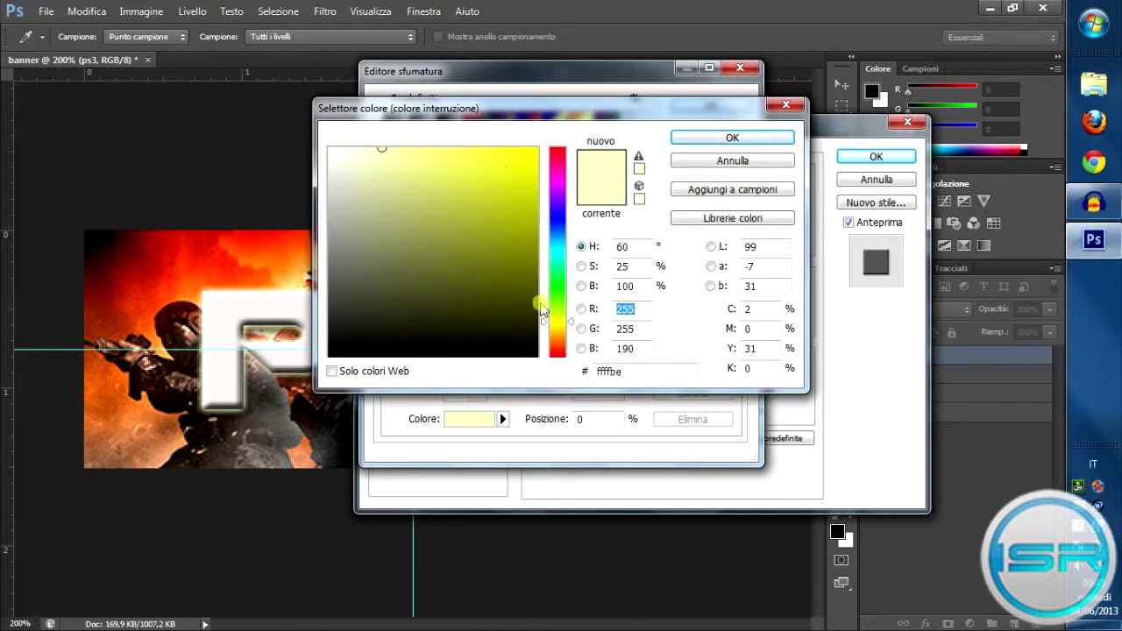
pyautogui.click(557, 332)
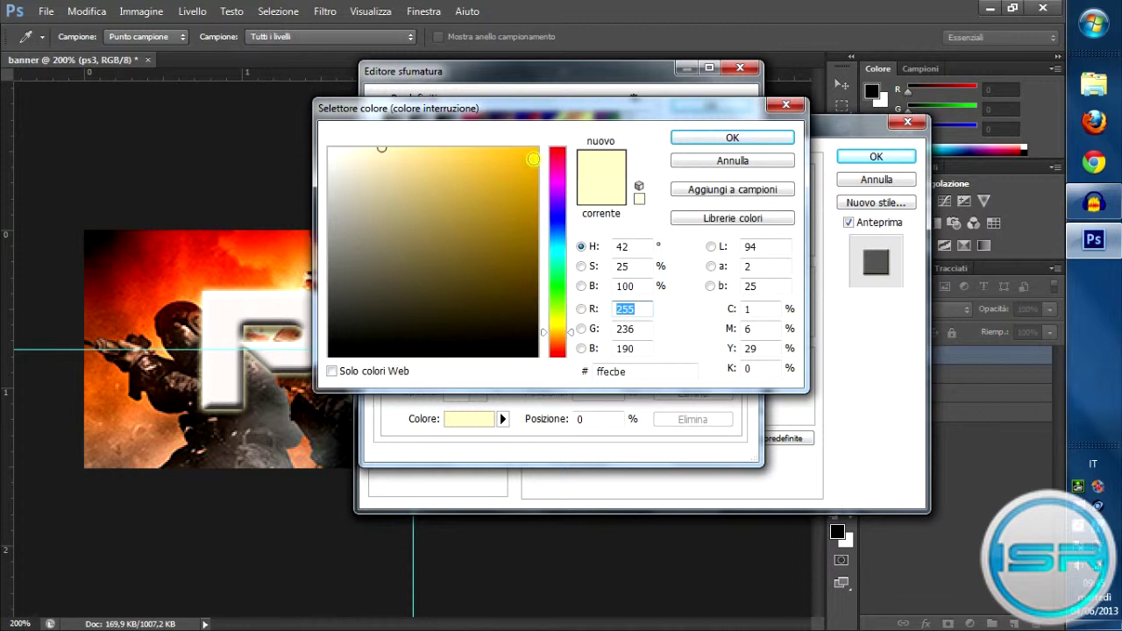
pyautogui.click(532, 159)
pyautogui.click(561, 344)
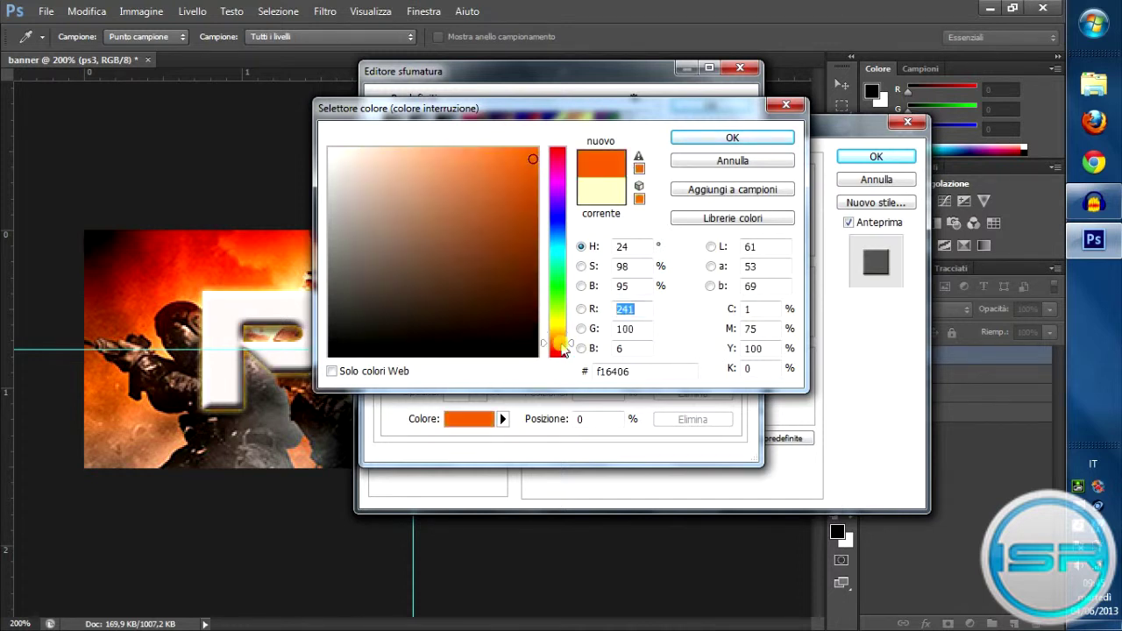
pyautogui.click(736, 139)
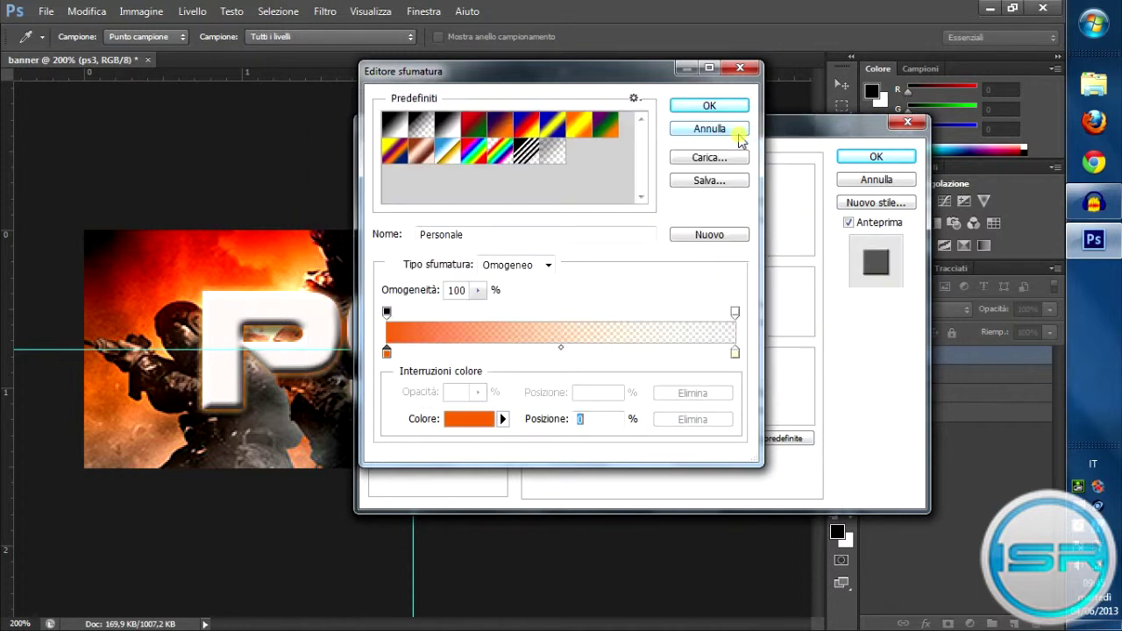
pyautogui.click(712, 106)
pyautogui.click(867, 156)
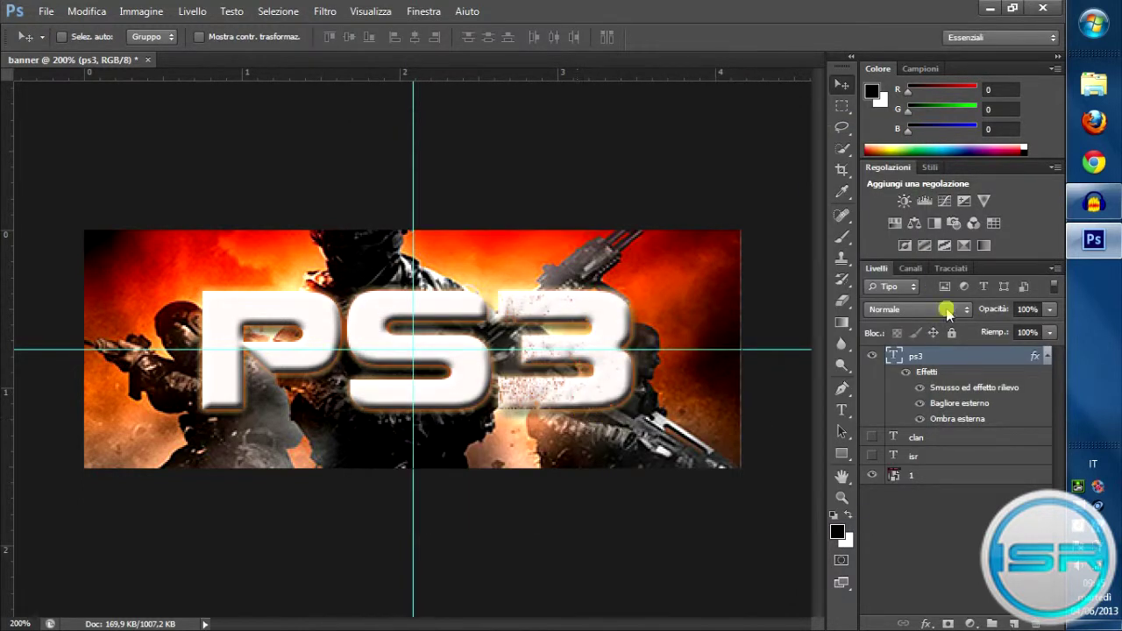
# Copy the ps3 layer style and paste it onto the clan and isr layers.
pyautogui.rightClick(986, 359)
pyautogui.click(842, 490)
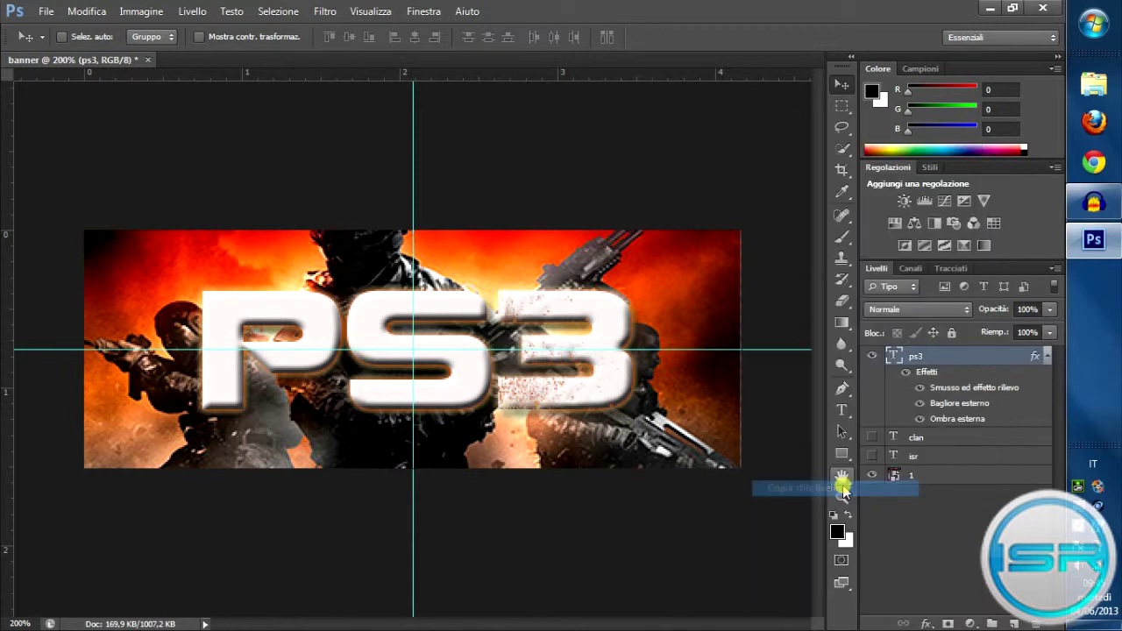
pyautogui.click(980, 438)
pyautogui.rightClick(981, 441)
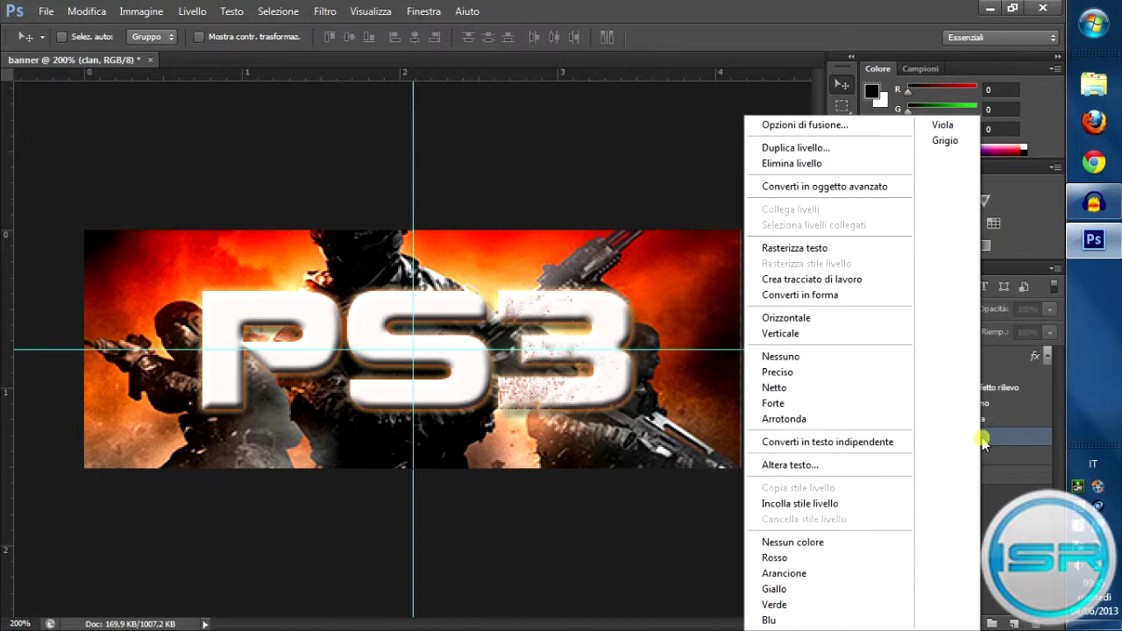
pyautogui.click(845, 503)
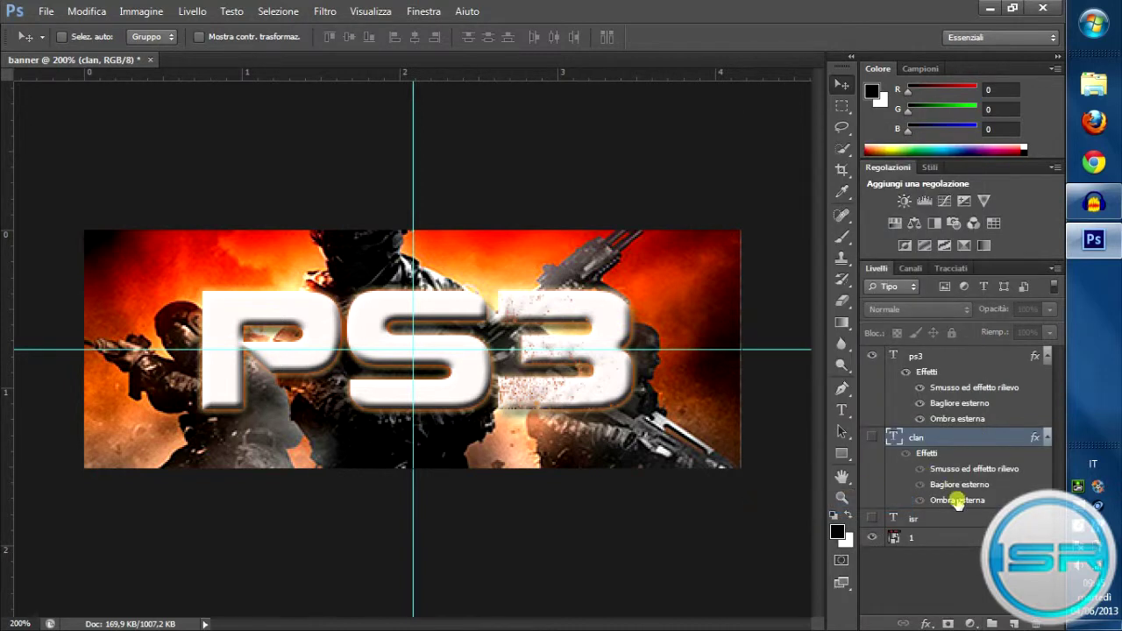
pyautogui.click(980, 518)
pyautogui.rightClick(982, 519)
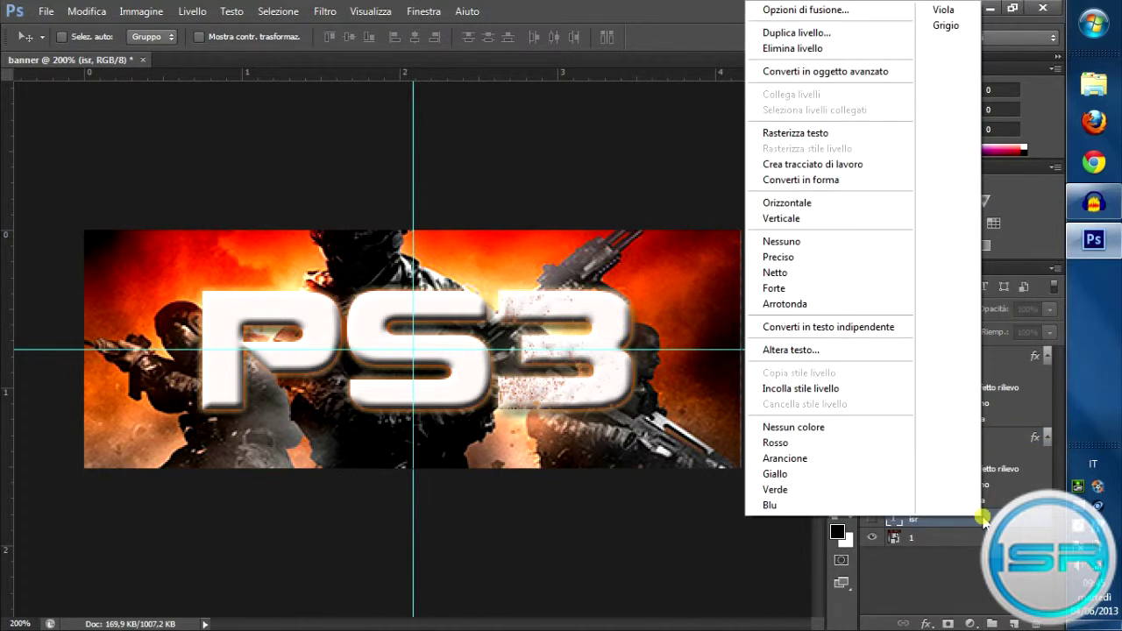
pyautogui.click(864, 389)
# Hide the ps3 and clan layers so only the ISR text shows.
pyautogui.click(872, 355)
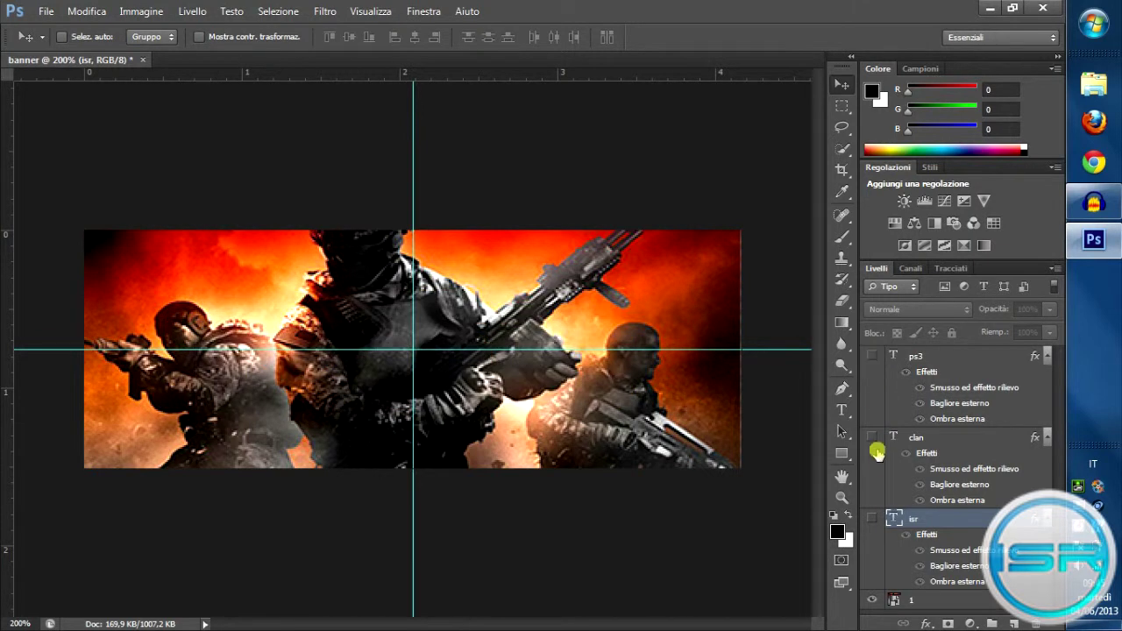
pyautogui.click(871, 438)
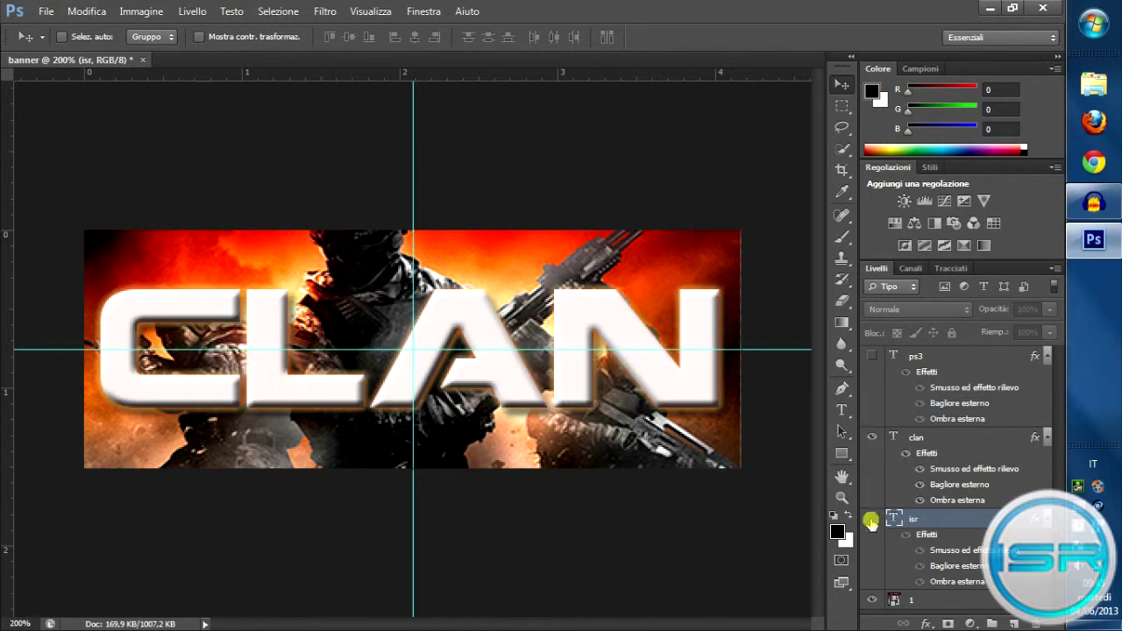
pyautogui.click(870, 521)
pyautogui.click(872, 439)
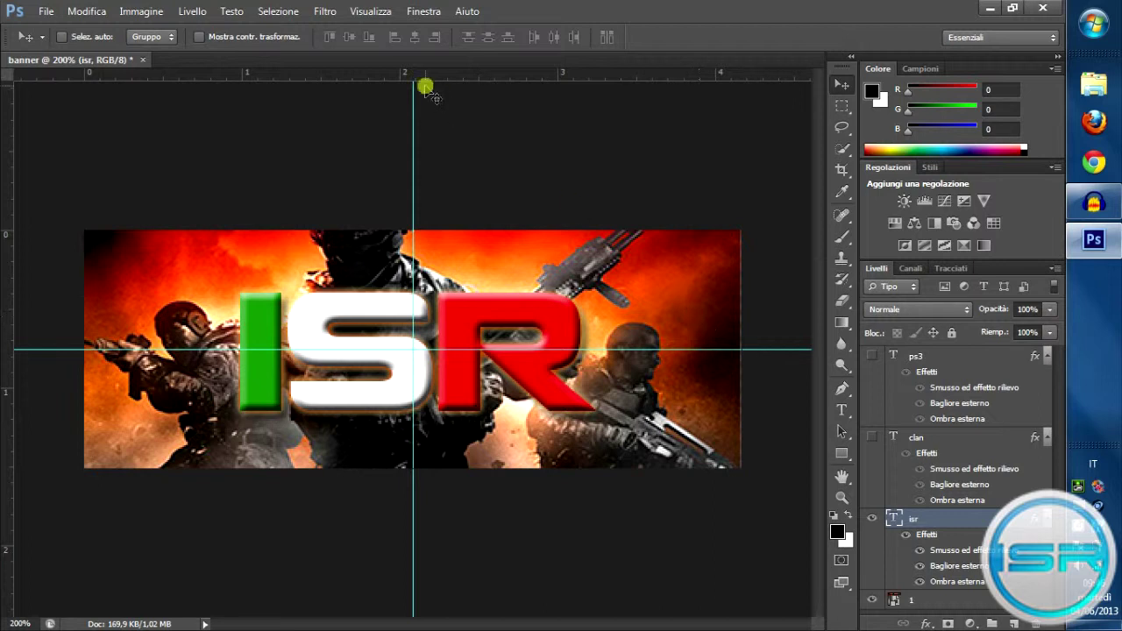
# Hide the Paths panel and show the Timeline panel with the ISR banner as one frame.
pyautogui.click(419, 11)
pyautogui.click(447, 451)
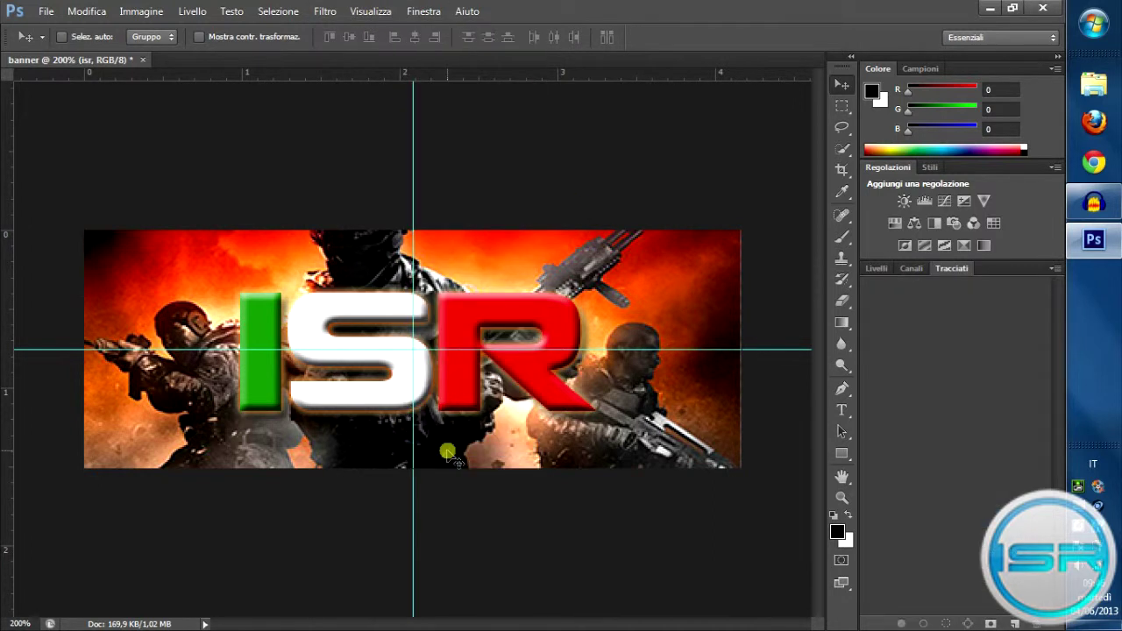
pyautogui.click(424, 11)
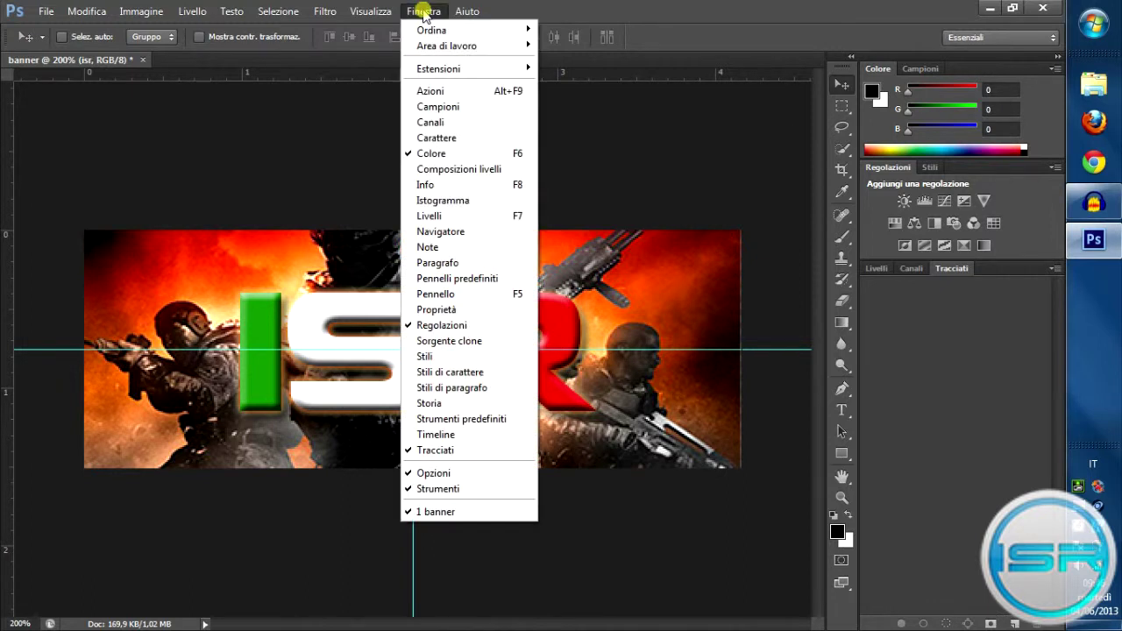
pyautogui.click(455, 450)
pyautogui.click(423, 12)
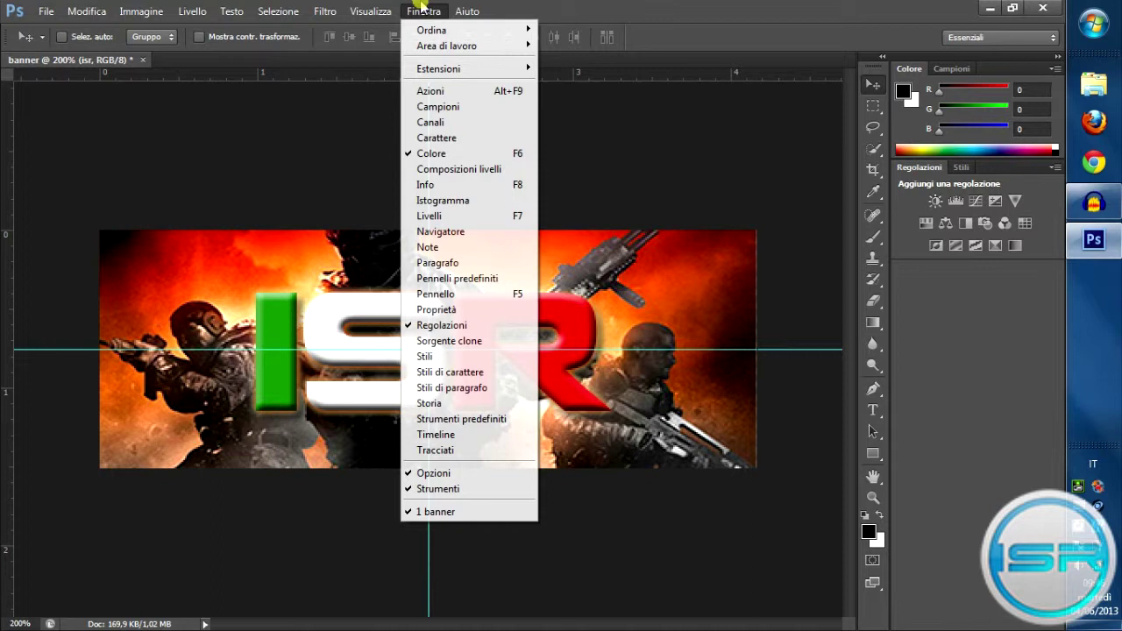
pyautogui.click(436, 434)
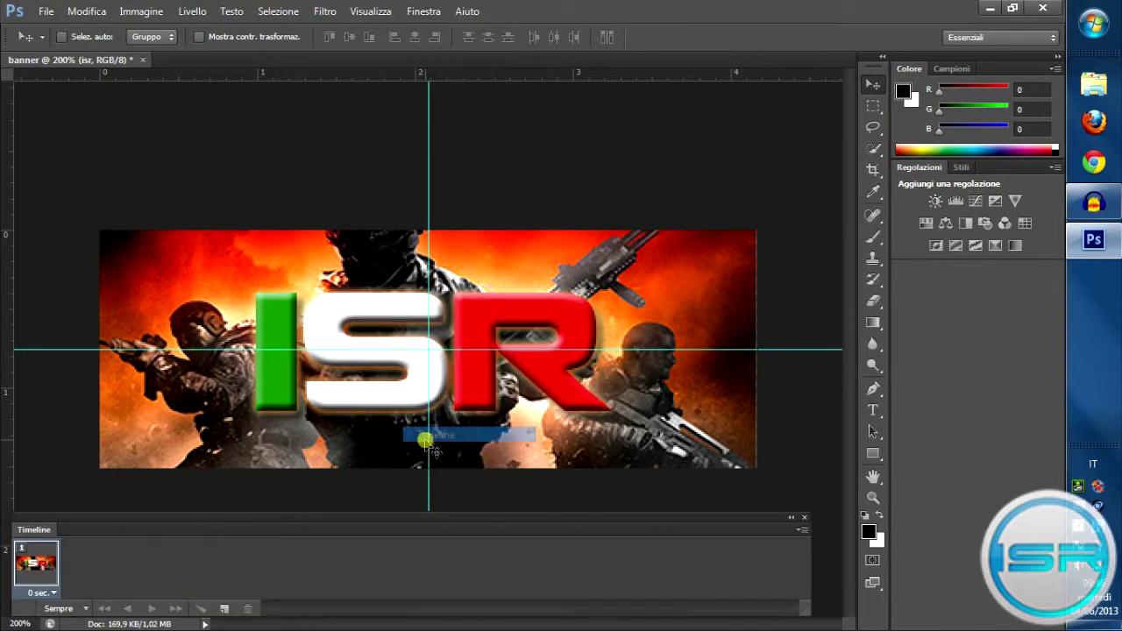
# Duplicate the animation frame and bring back the Layers panel.
pyautogui.click(220, 611)
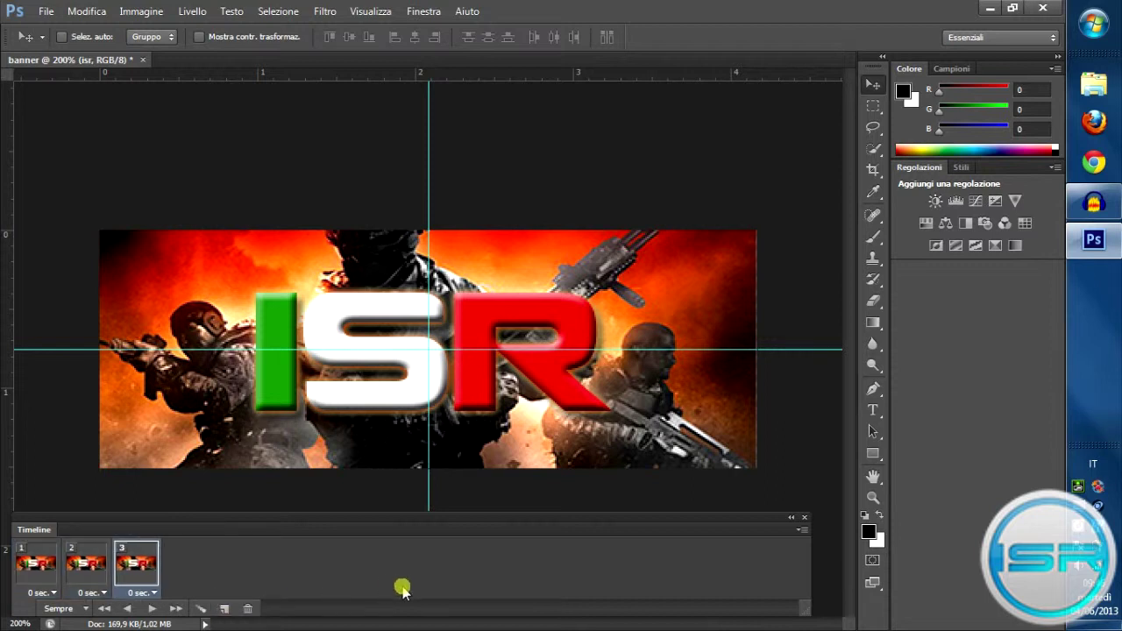
pyautogui.click(423, 11)
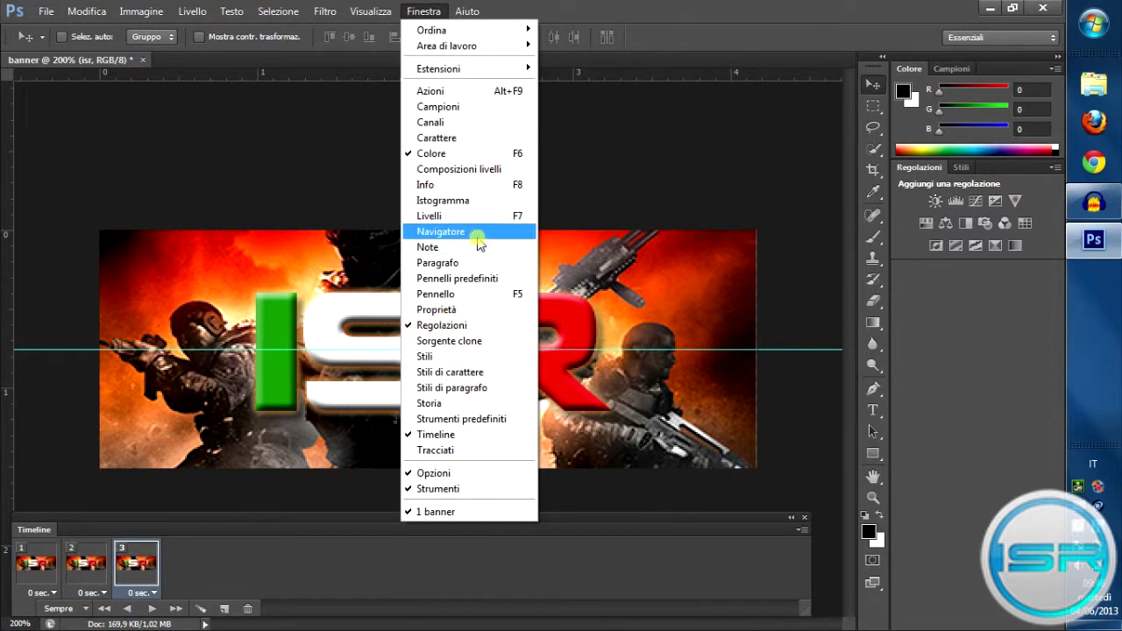
pyautogui.click(481, 217)
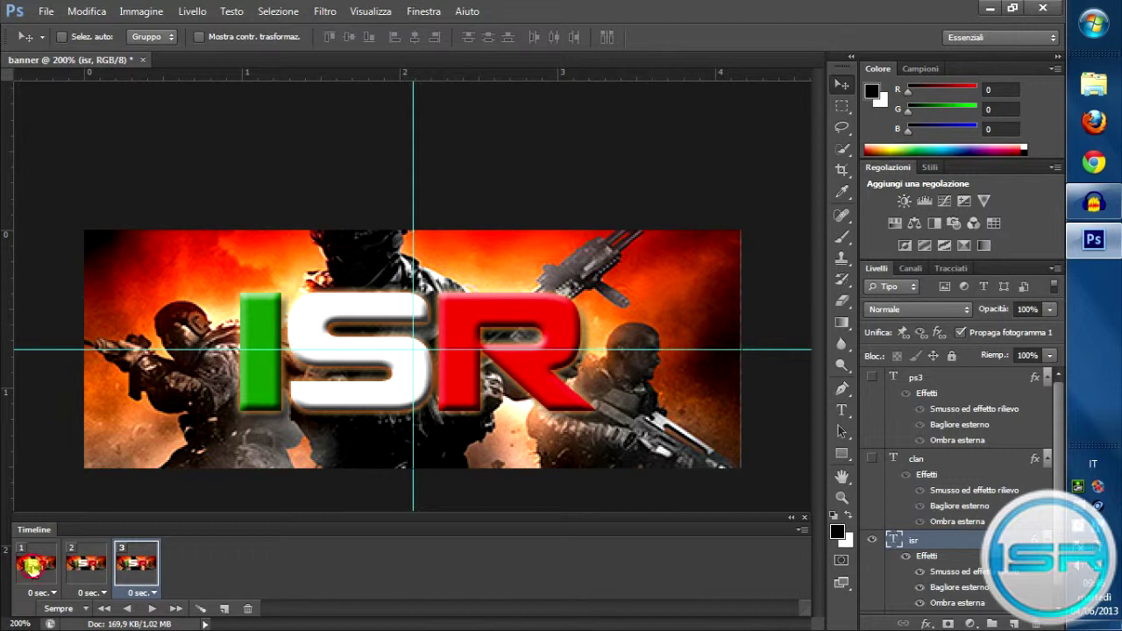
# Make frame 2 show CLAN and frame 3 show PS3 instead of ISR.
pyautogui.click(32, 568)
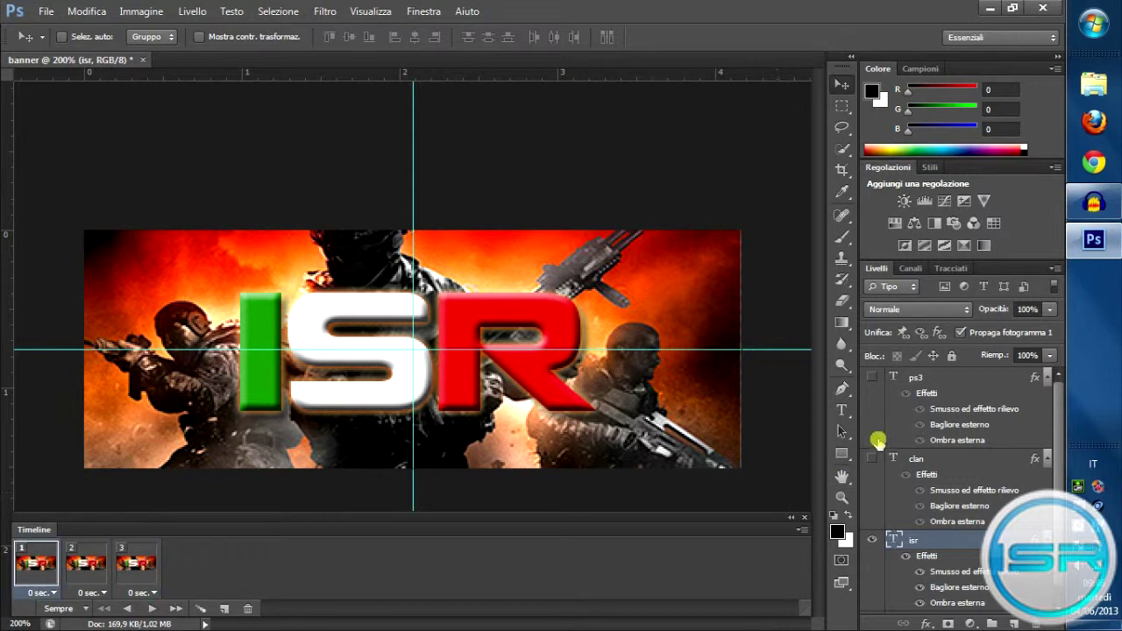
pyautogui.click(88, 561)
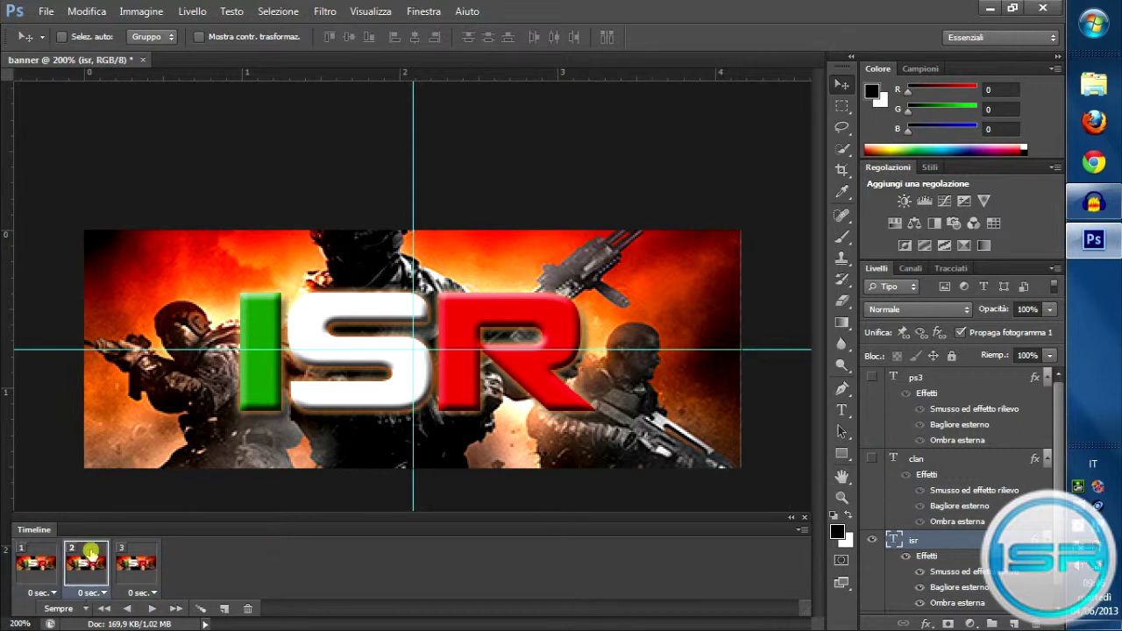
pyautogui.click(870, 539)
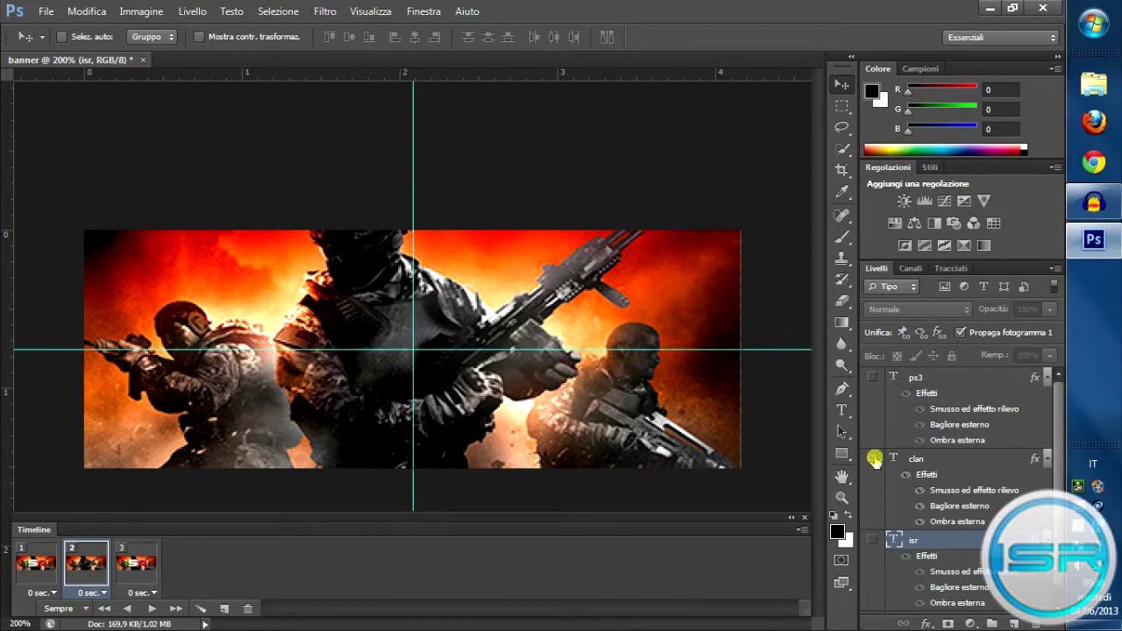
pyautogui.click(872, 459)
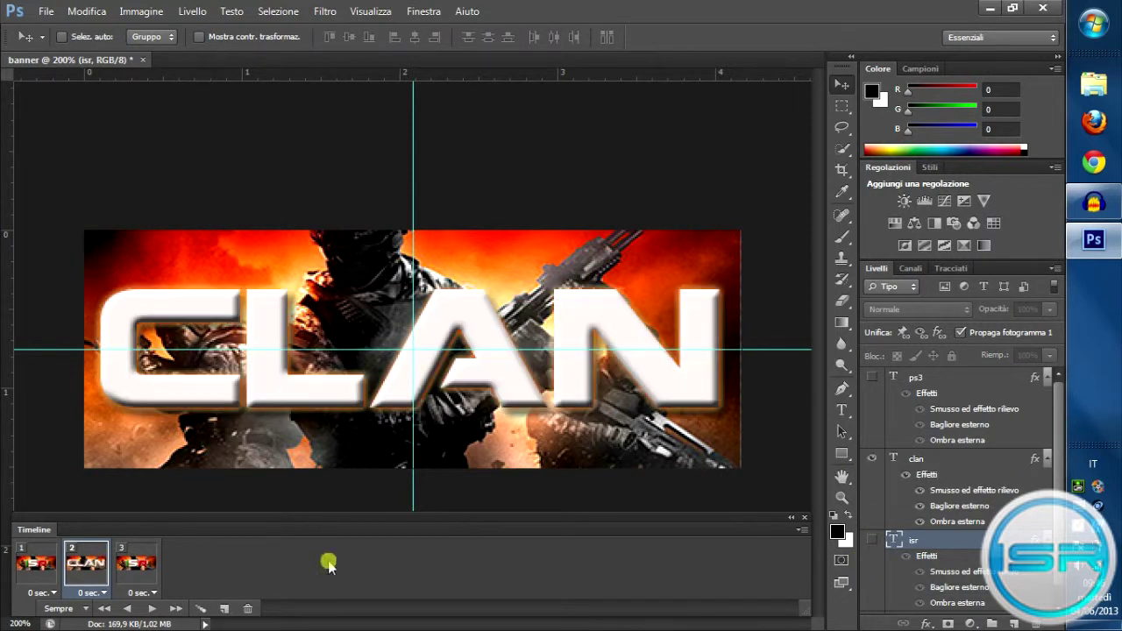
pyautogui.click(132, 568)
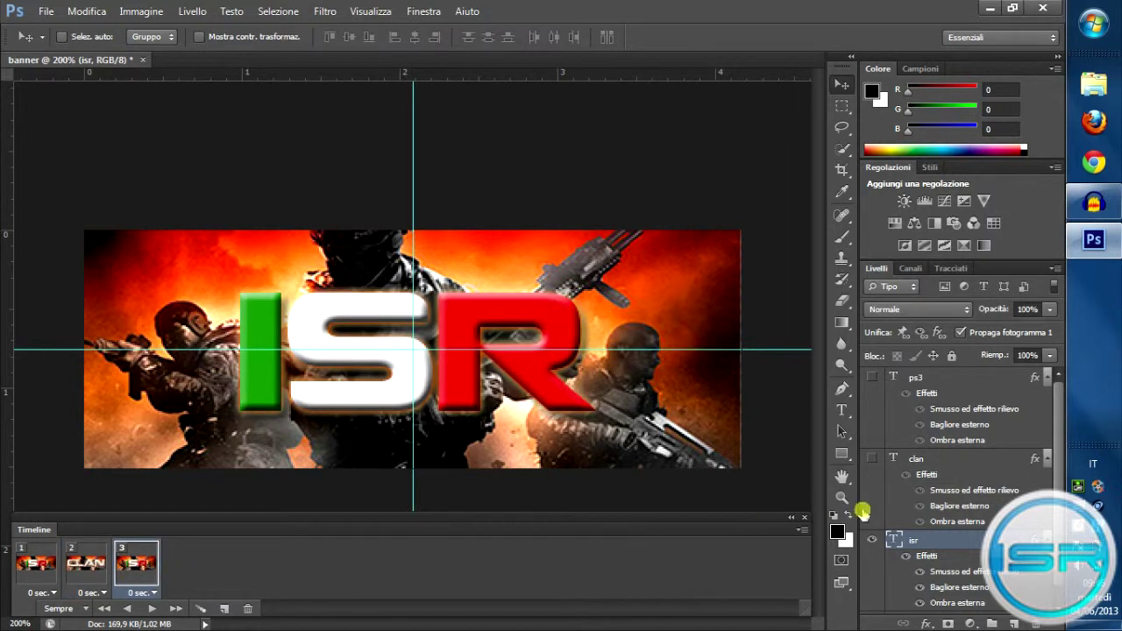
pyautogui.click(873, 542)
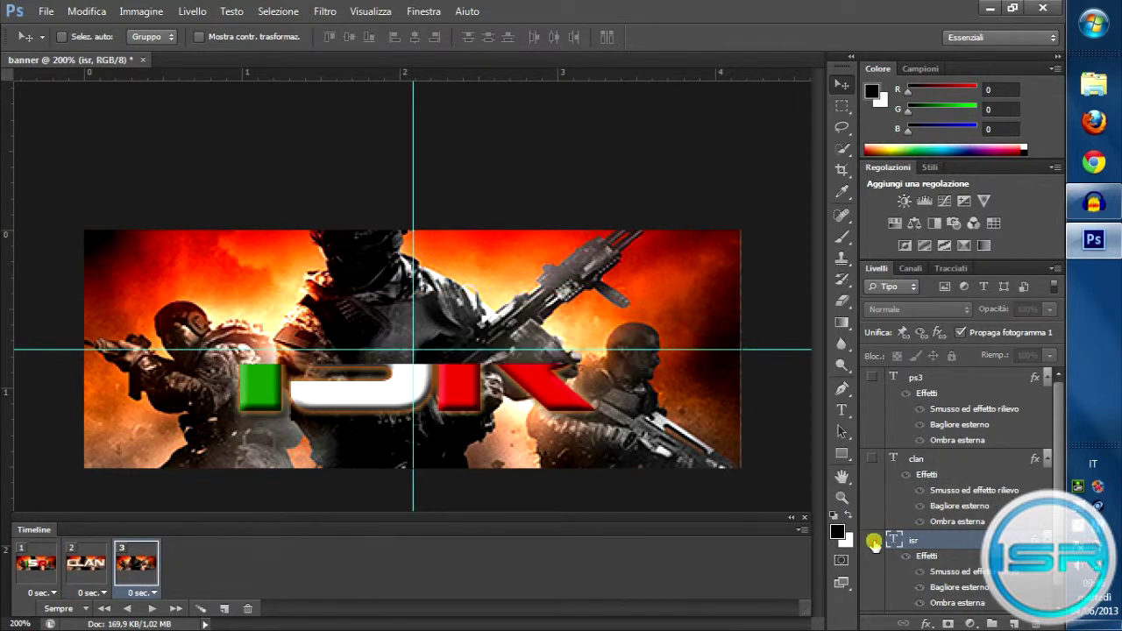
pyautogui.click(872, 377)
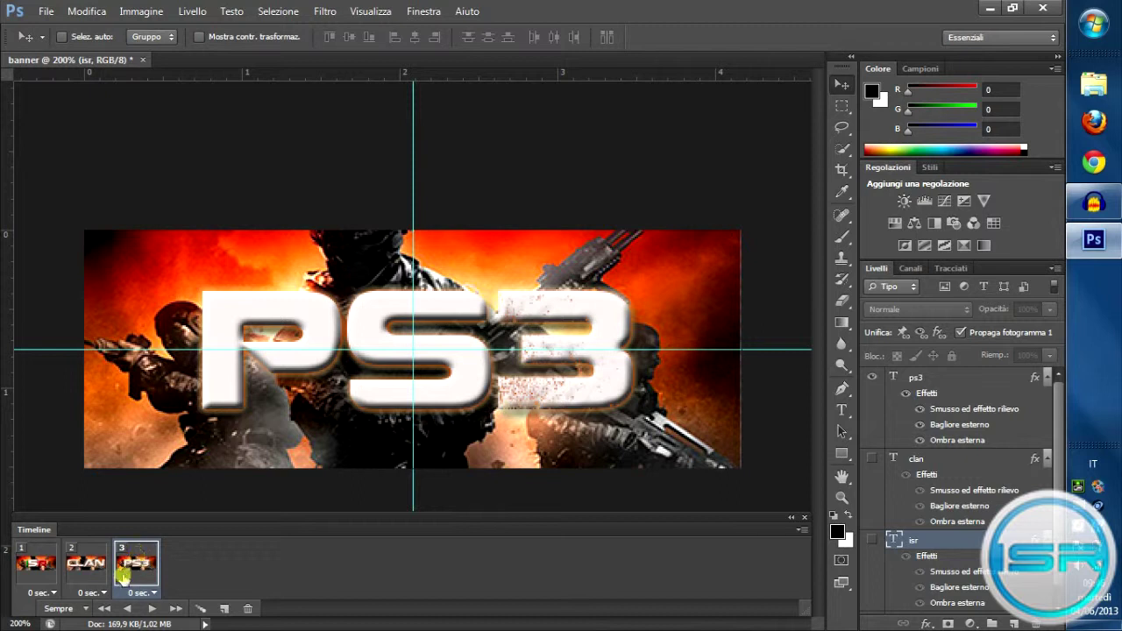
# Set the delay of all three frames to 1 second.
pyautogui.click(52, 594)
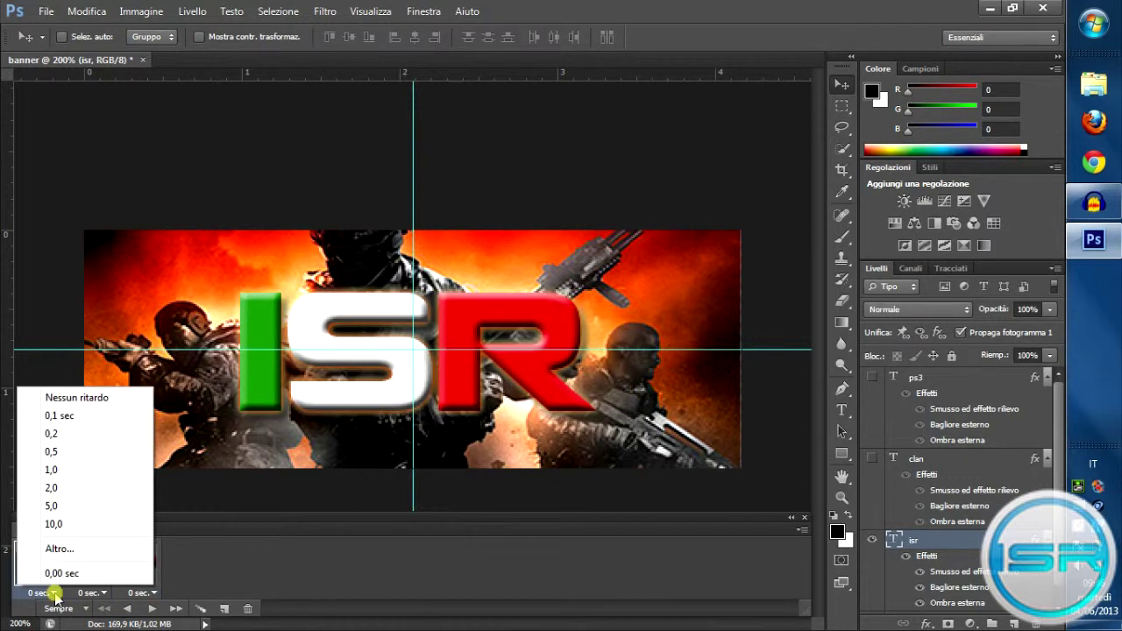
pyautogui.click(79, 468)
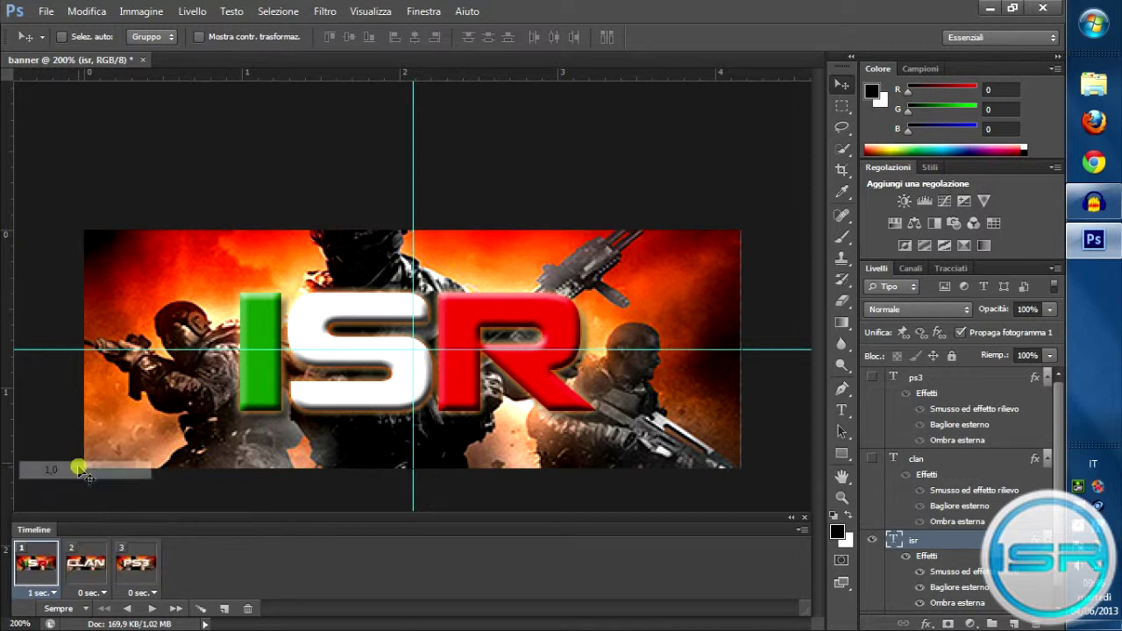
pyautogui.click(103, 593)
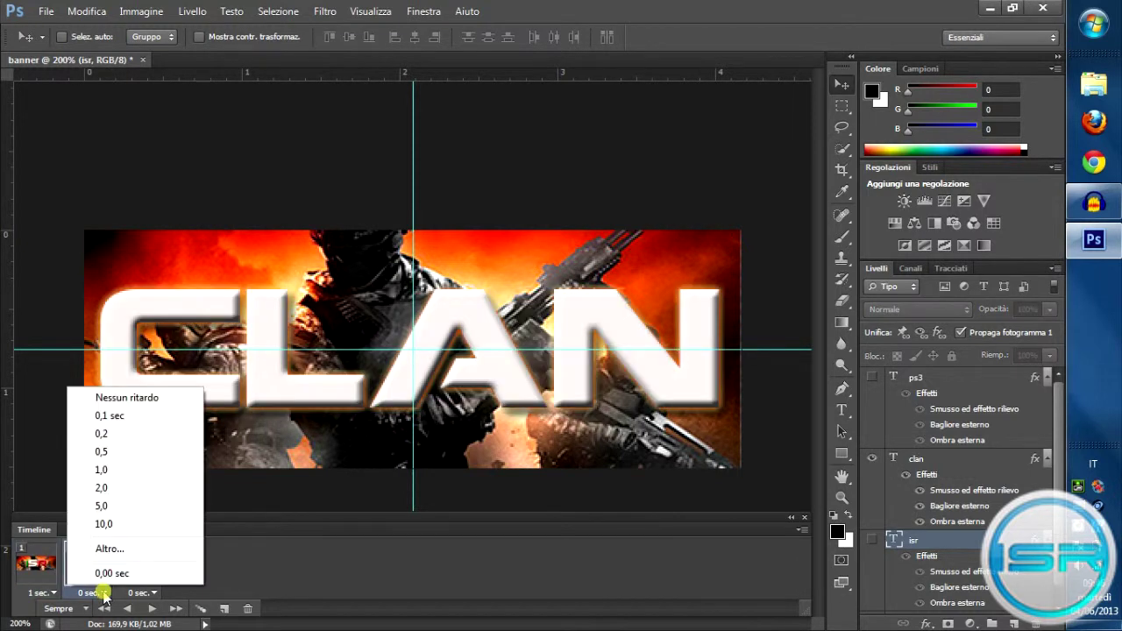
pyautogui.click(110, 470)
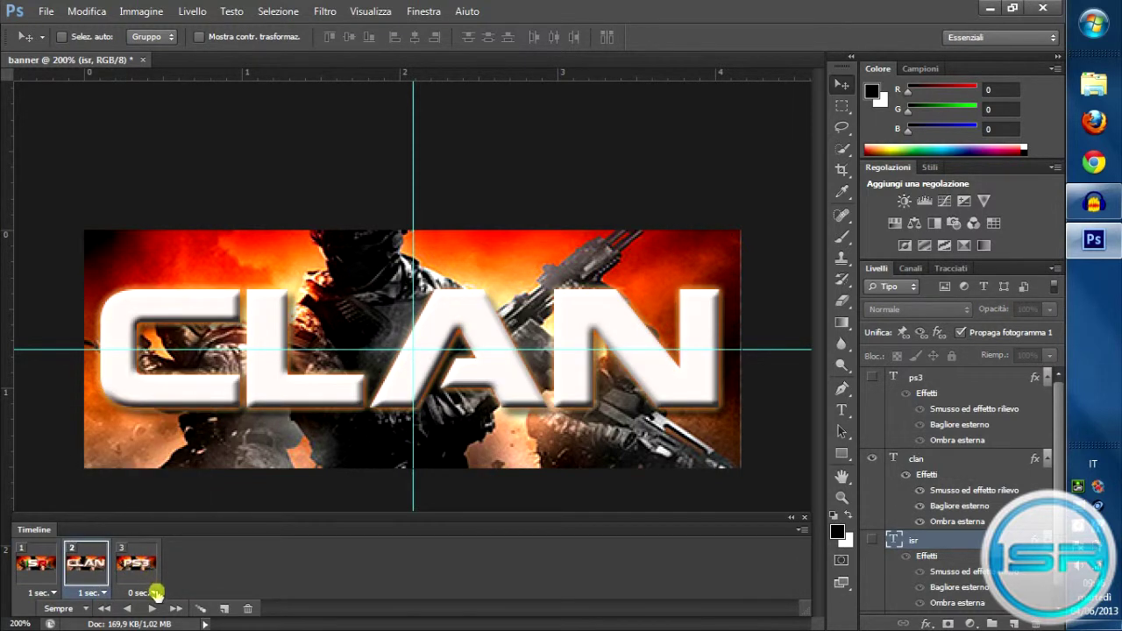
pyautogui.click(156, 594)
pyautogui.click(165, 466)
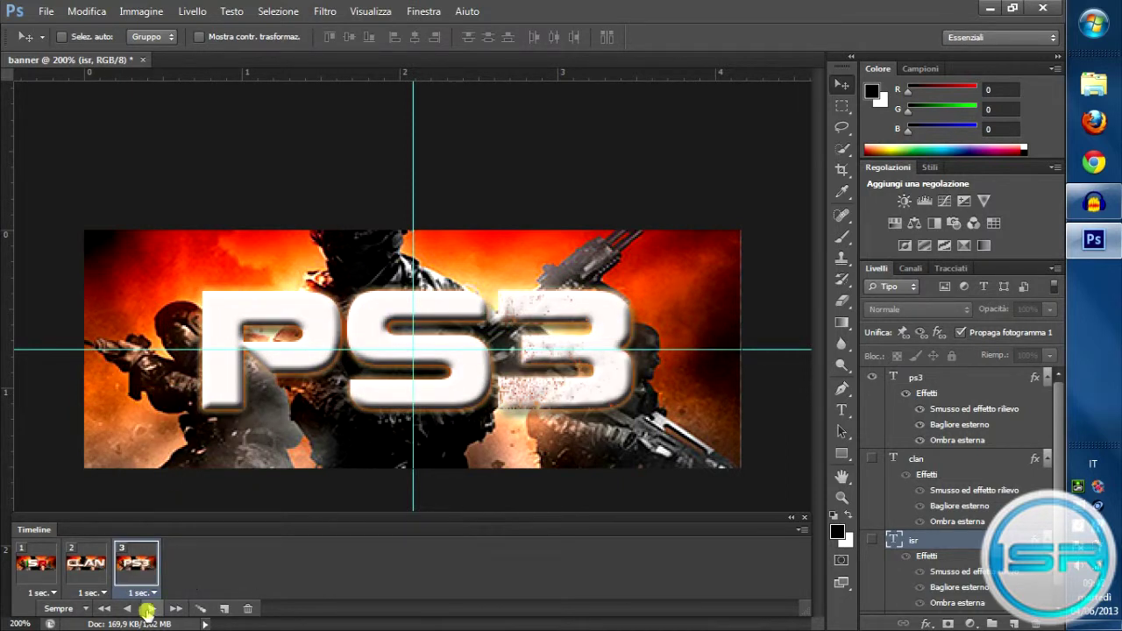
# Keep looping on Sempre (forever) and preview the animation once.
pyautogui.click(85, 608)
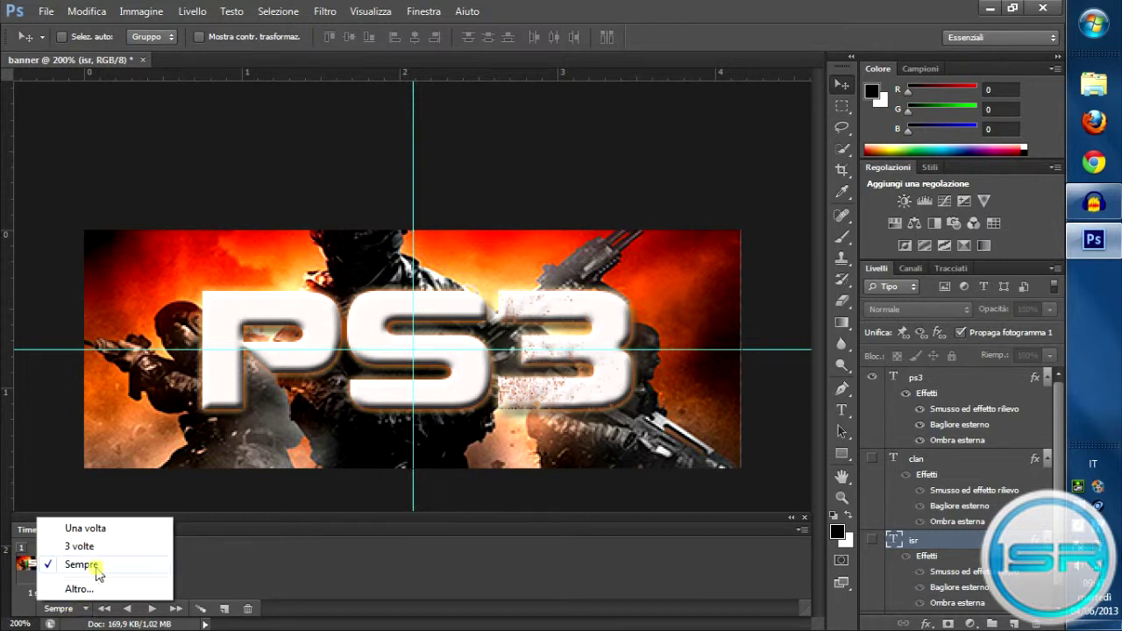
pyautogui.click(92, 565)
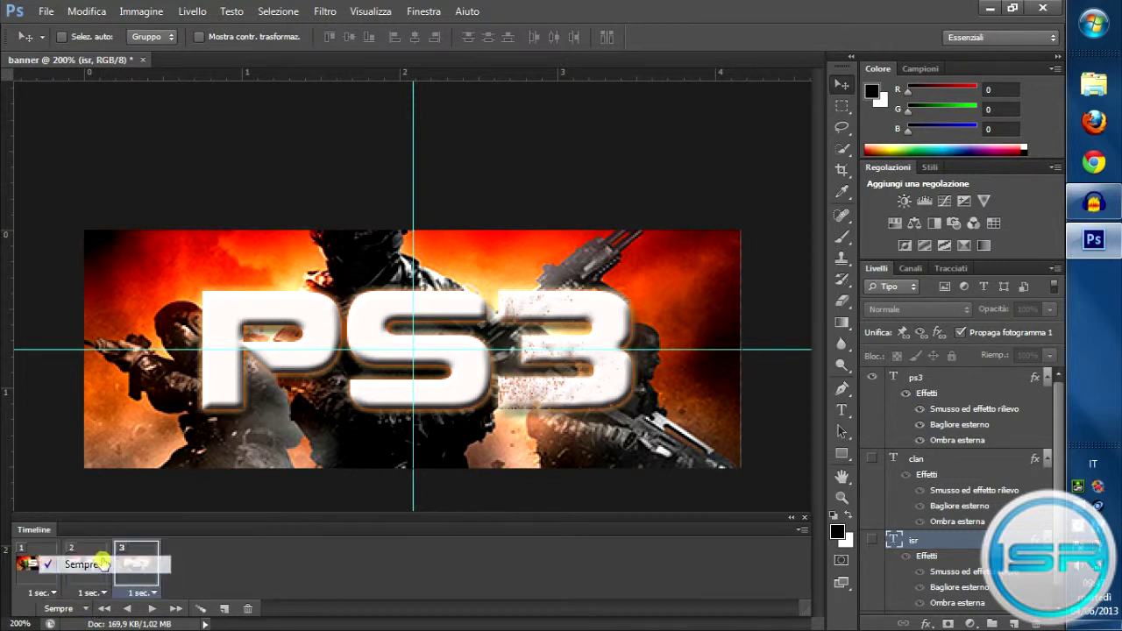
pyautogui.click(154, 608)
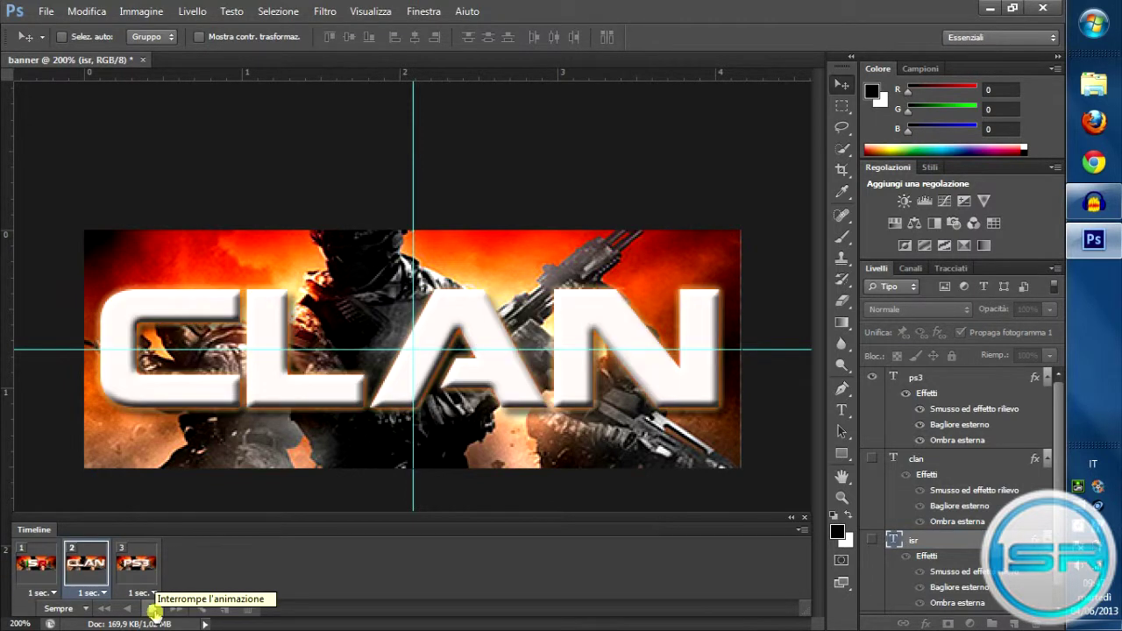
pyautogui.click(153, 610)
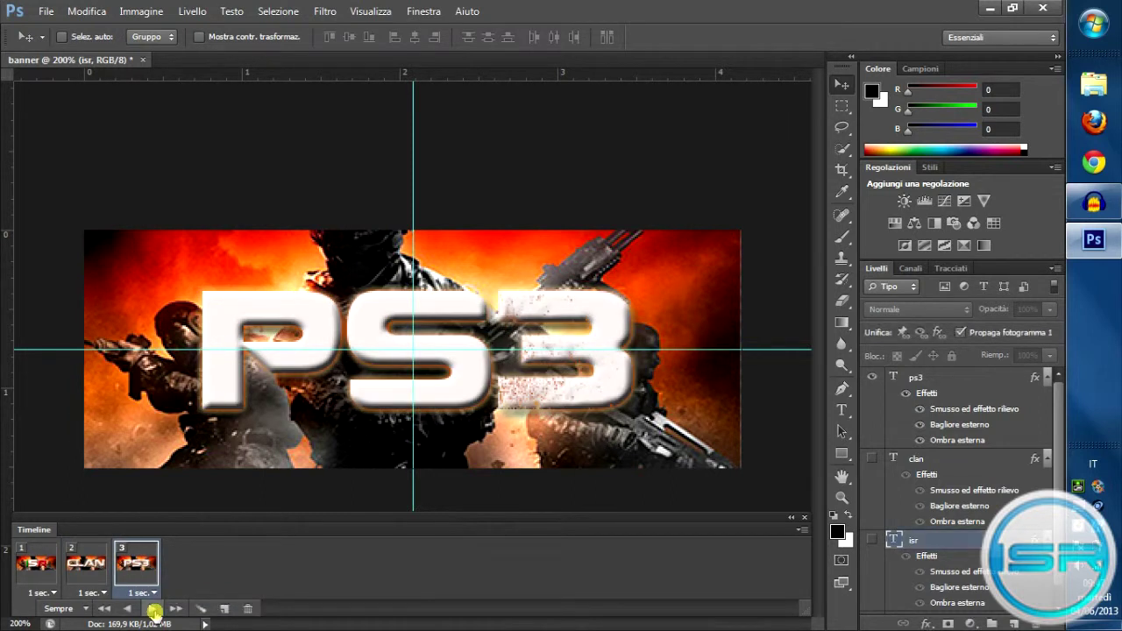
# In Image Size, change the width from 400 to 88 pixels, giving 32 pixels height.
pyautogui.click(145, 15)
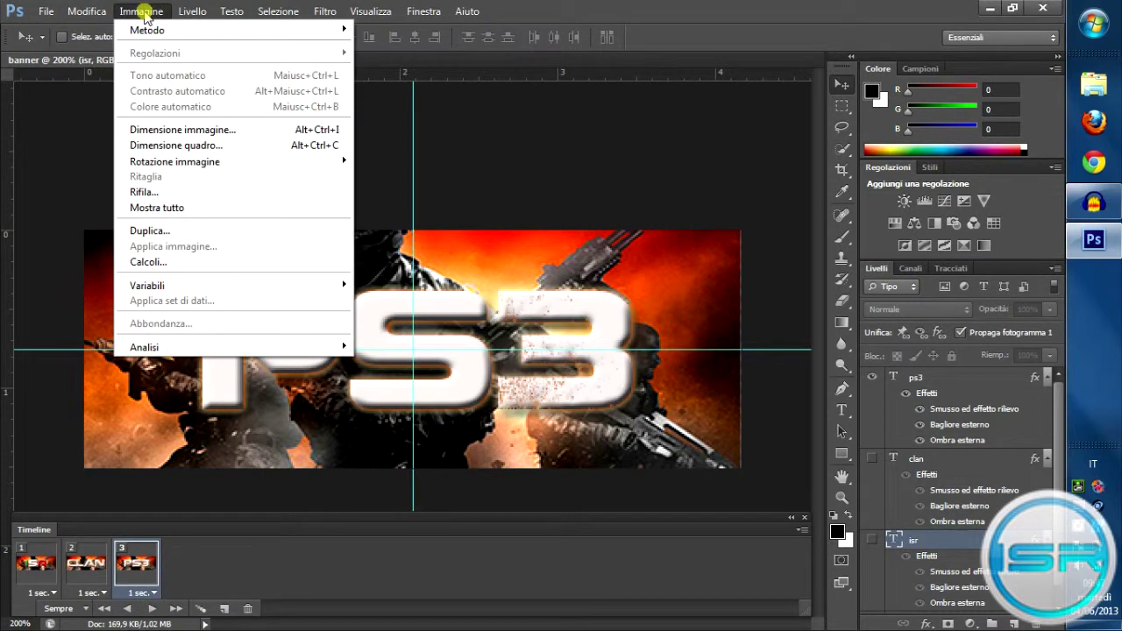
pyautogui.click(205, 129)
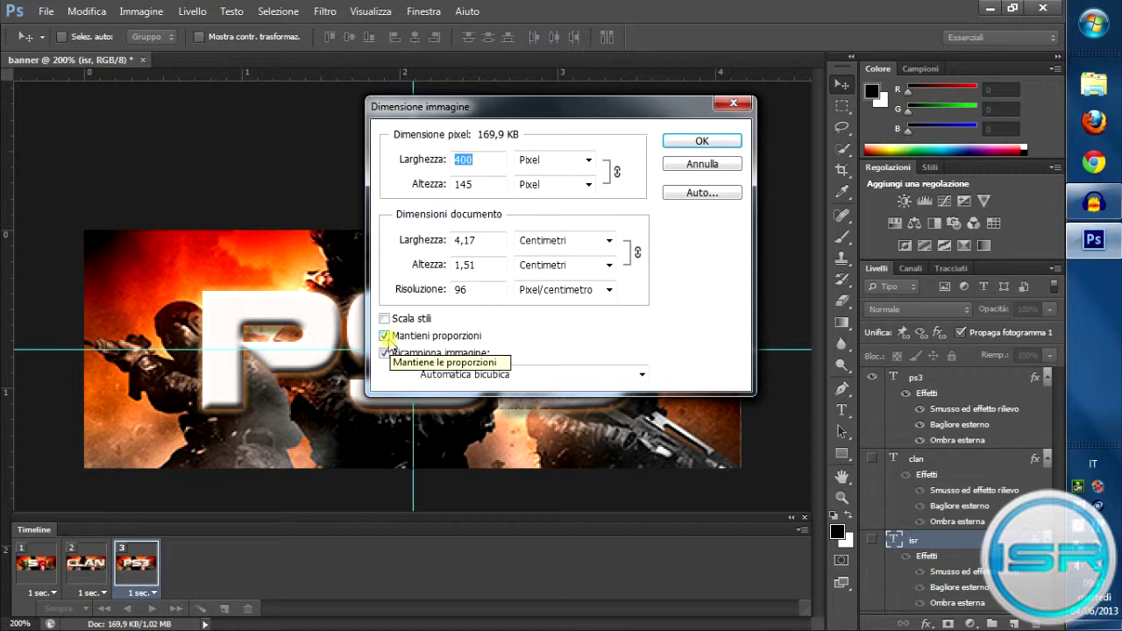
pyautogui.click(595, 383)
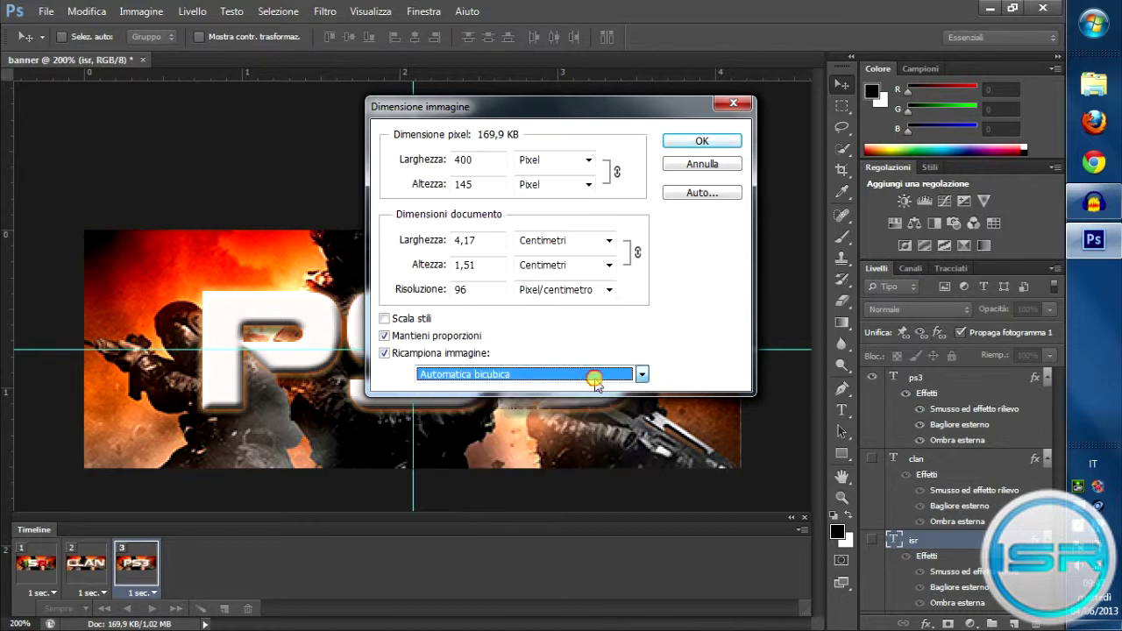
pyautogui.click(388, 147)
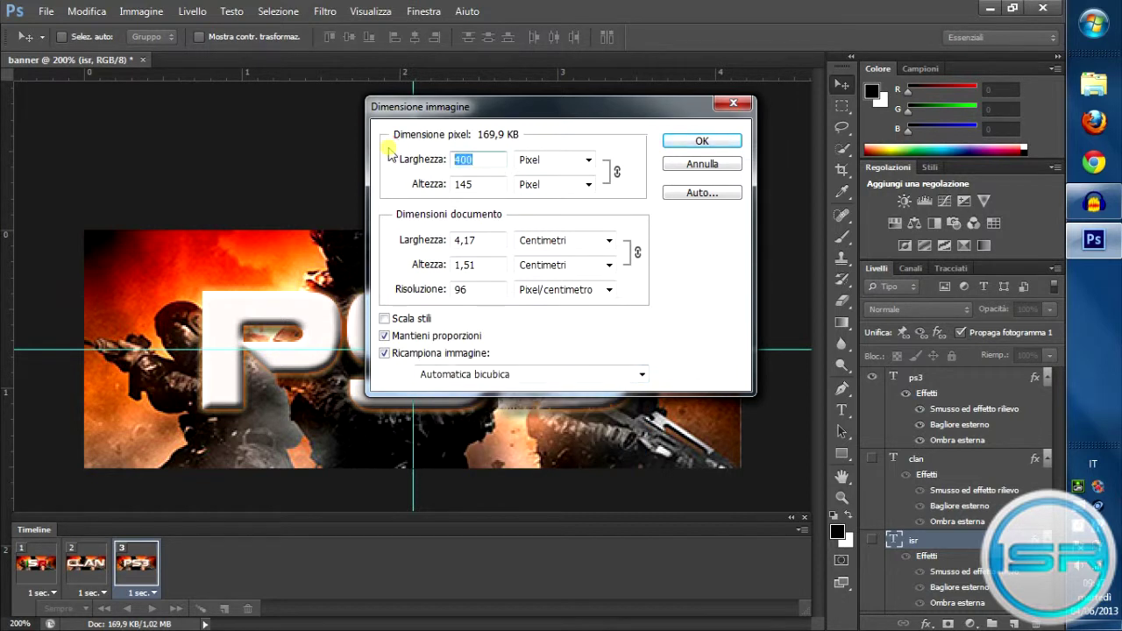
pyautogui.write('88')
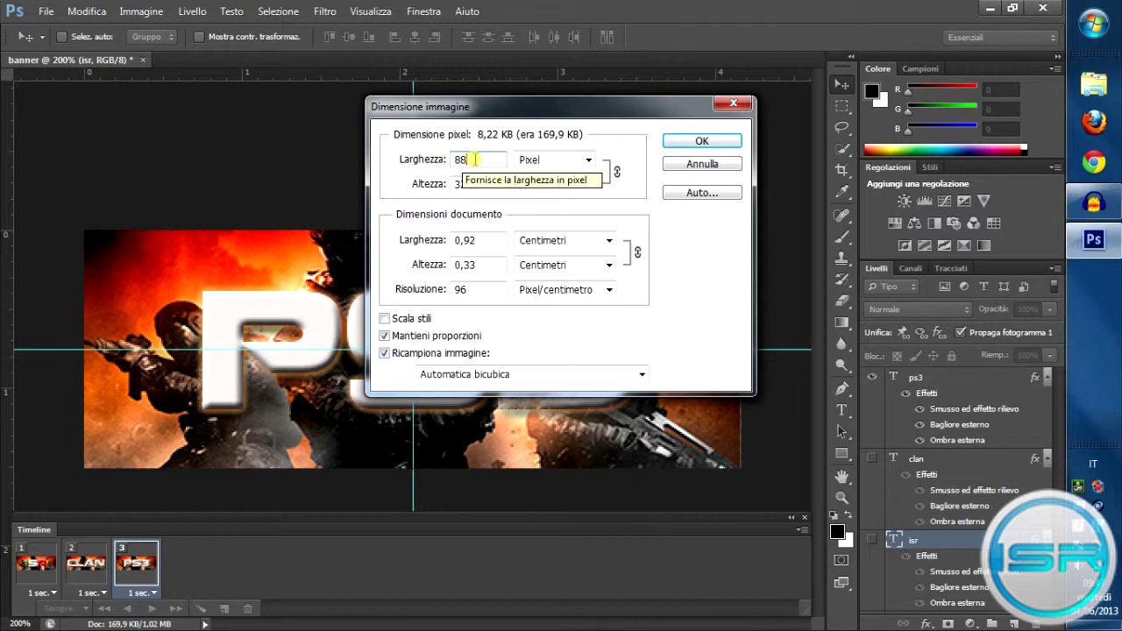
pyautogui.click(701, 143)
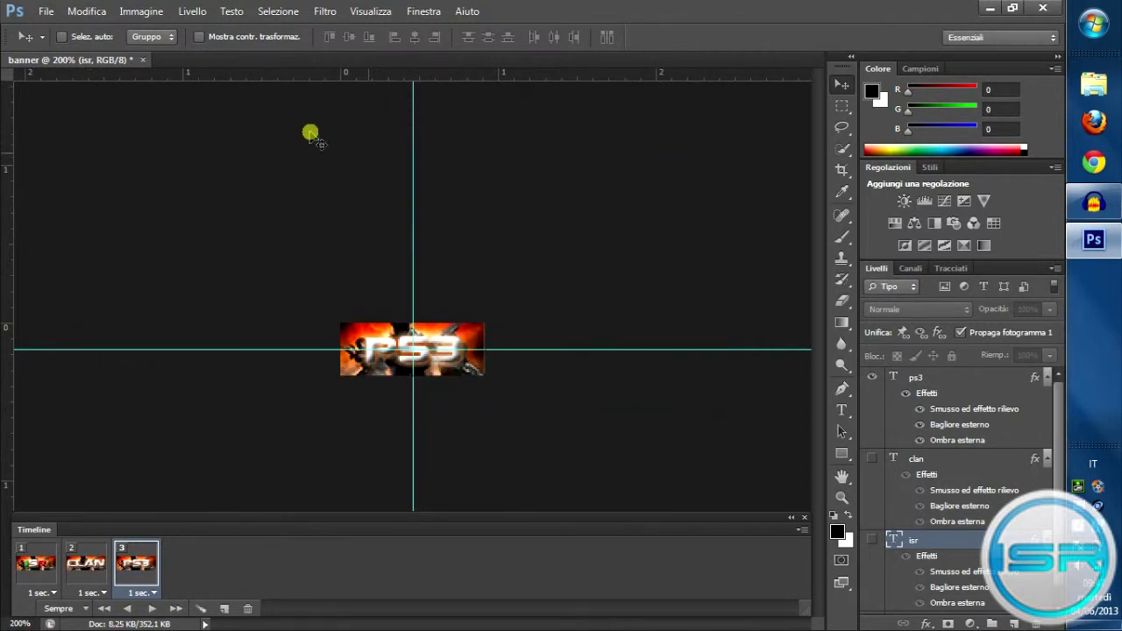
# Export the animation through Save for Web as banner.gif.
pyautogui.click(40, 12)
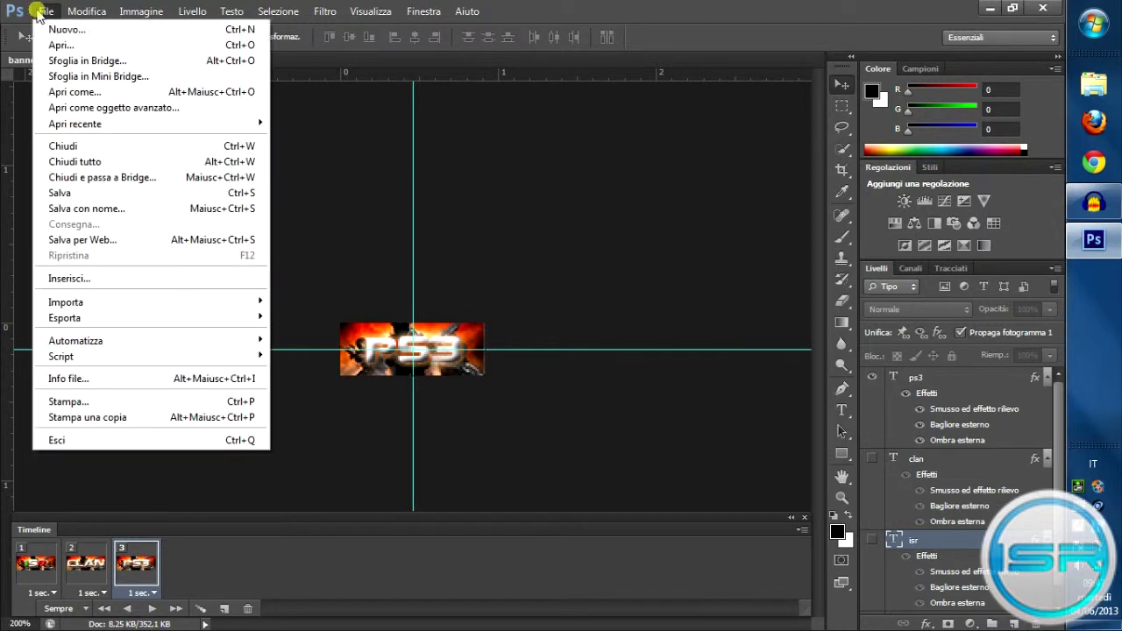
pyautogui.click(136, 241)
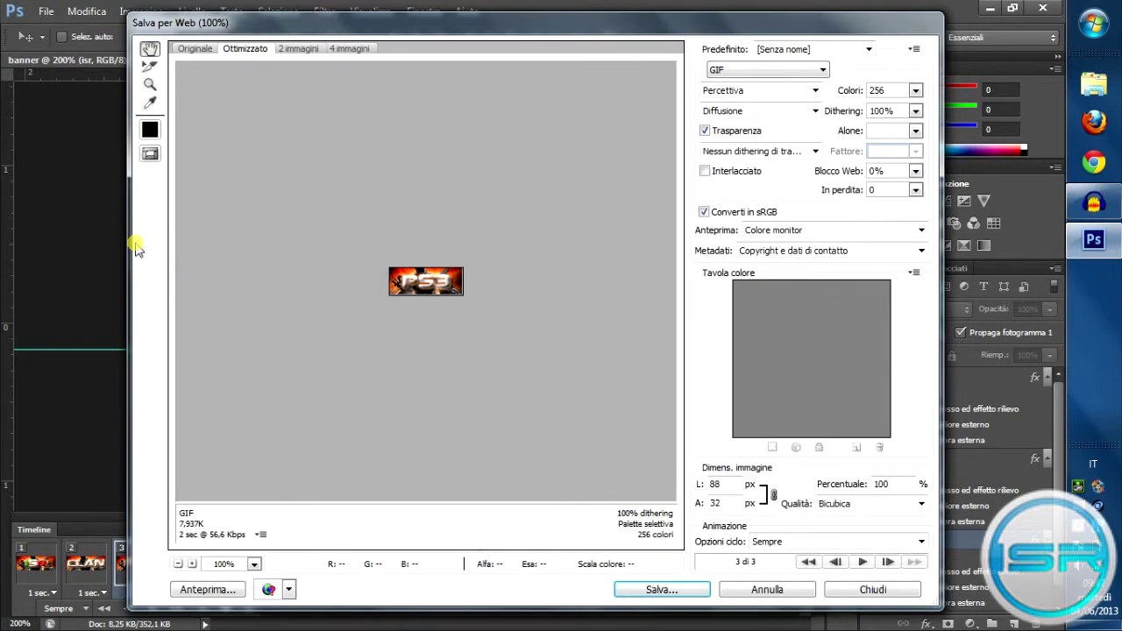
pyautogui.click(776, 71)
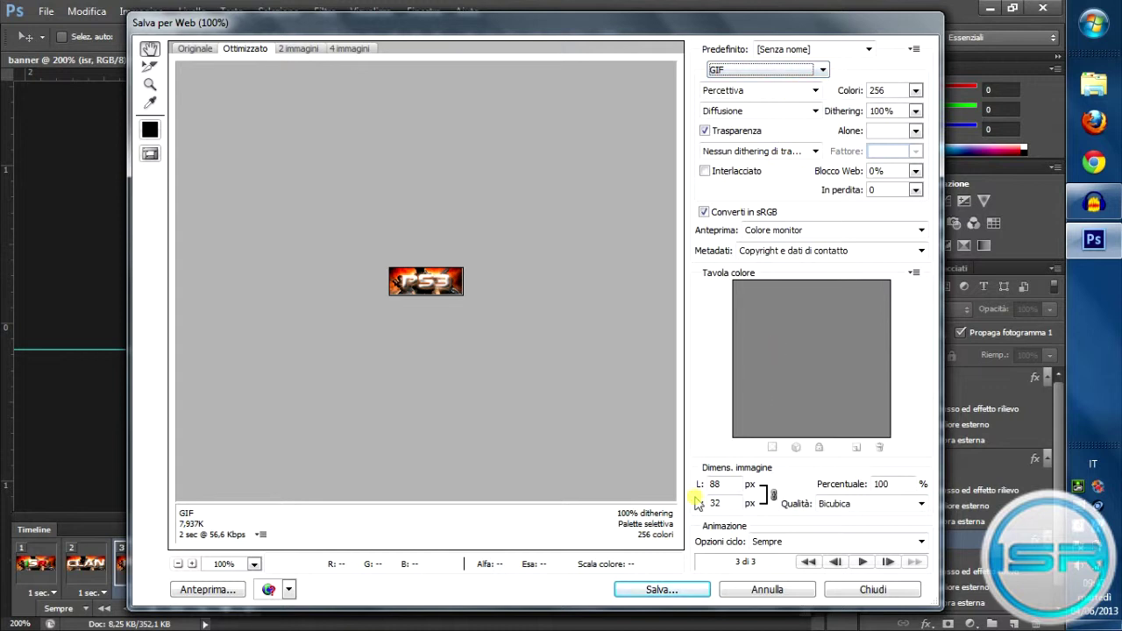
pyautogui.click(653, 592)
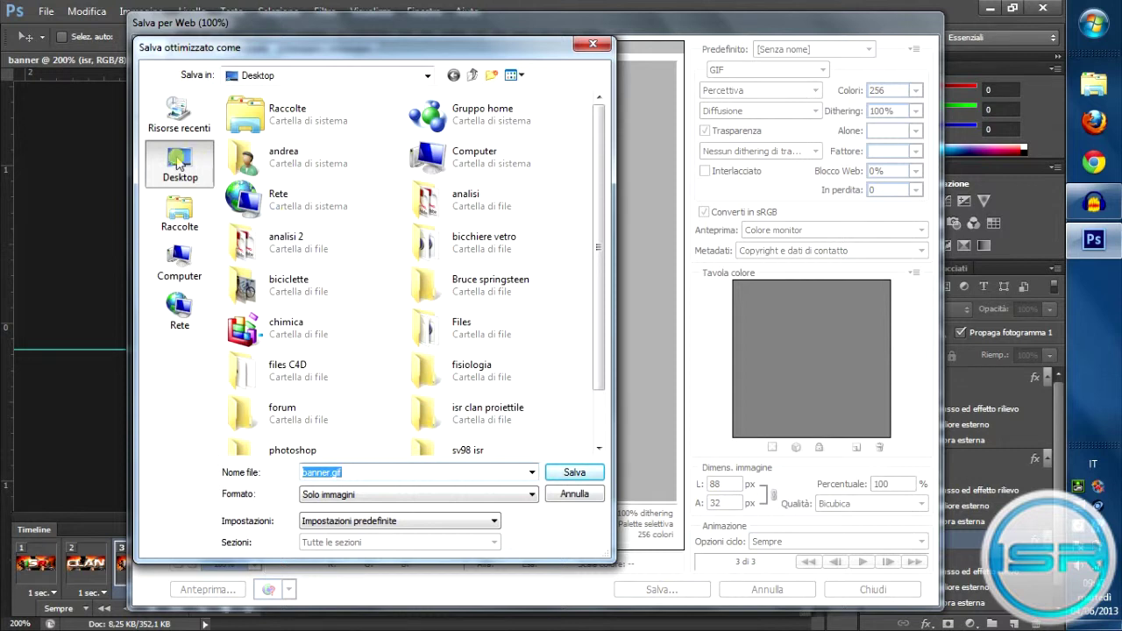
pyautogui.click(589, 472)
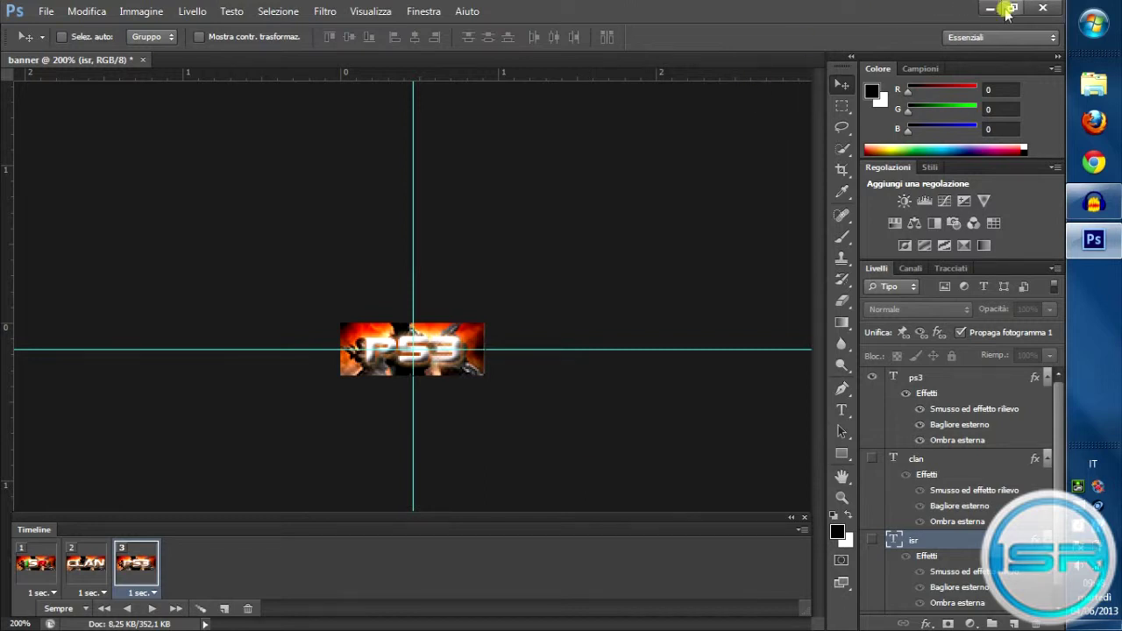
# Save the layered document as banner.psd with compatibility confirmed, then close Photoshop.
pyautogui.click(44, 11)
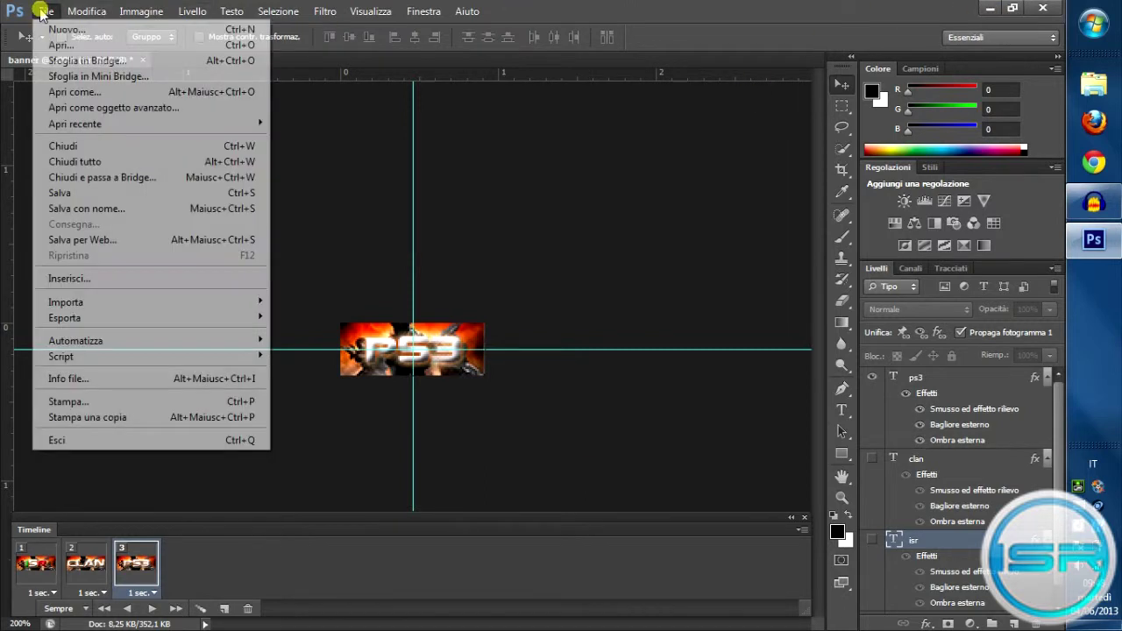
pyautogui.click(126, 209)
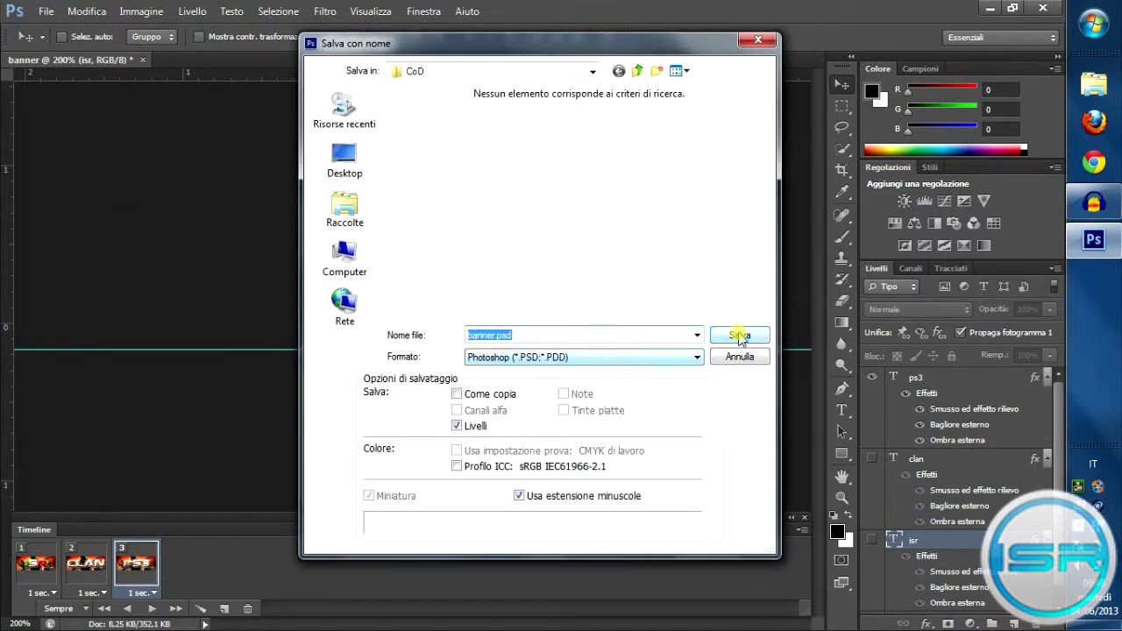
pyautogui.click(739, 336)
pyautogui.click(754, 182)
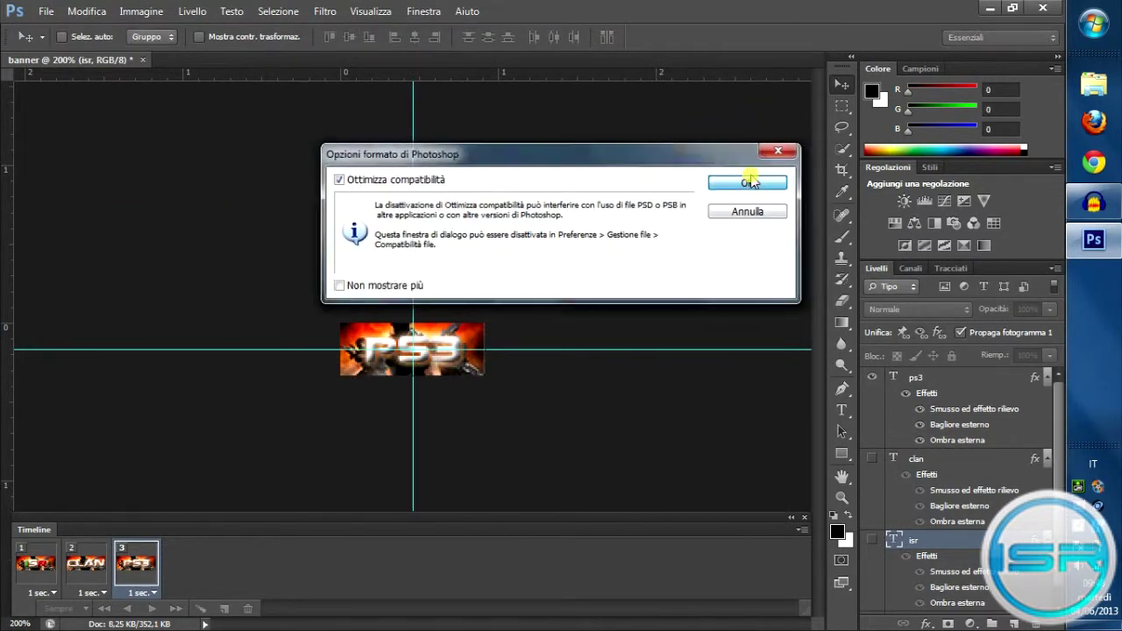
pyautogui.click(1042, 8)
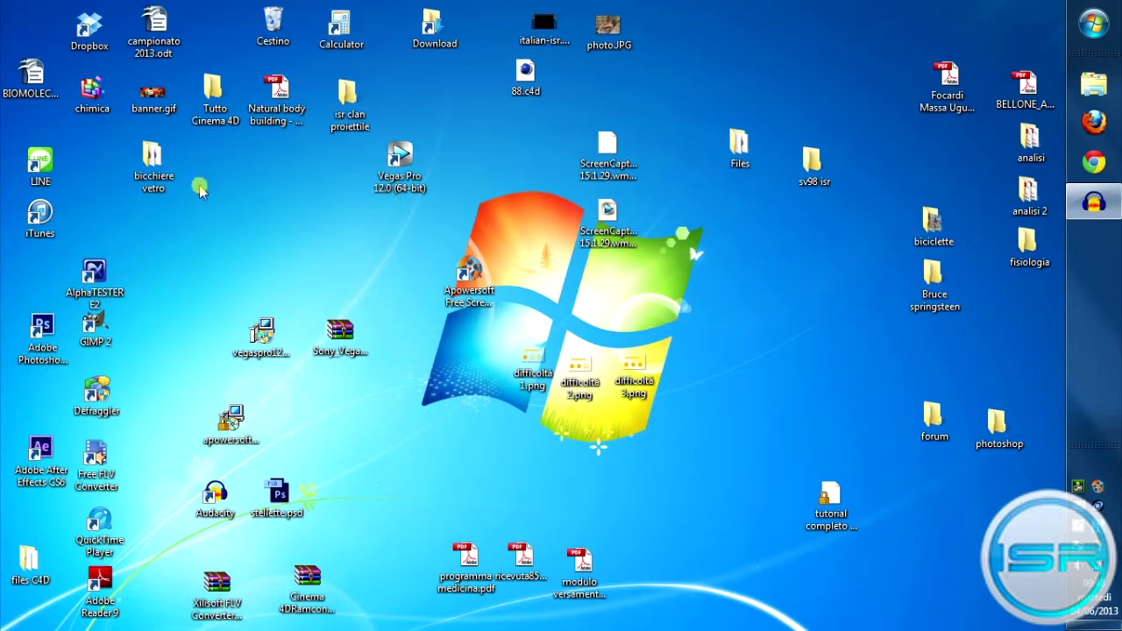
# Preview banner.gif in Internet Explorer and refuse the Google Toolbar prompt.
pyautogui.moveTo(154, 97); pyautogui.dragTo(751, 323)
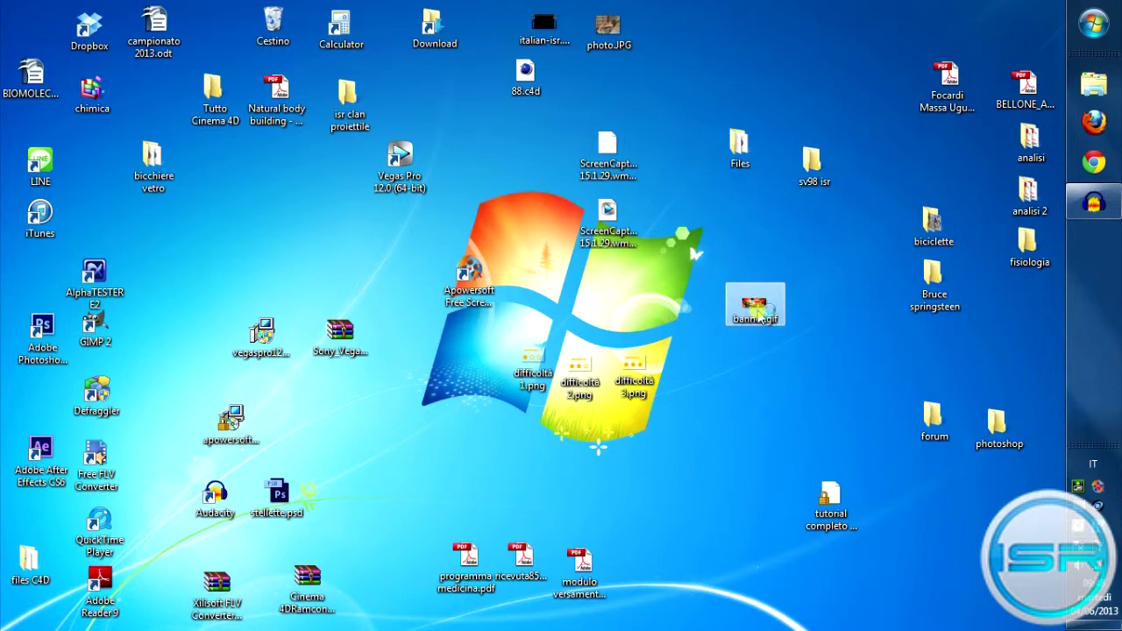
pyautogui.doubleClick(756, 314)
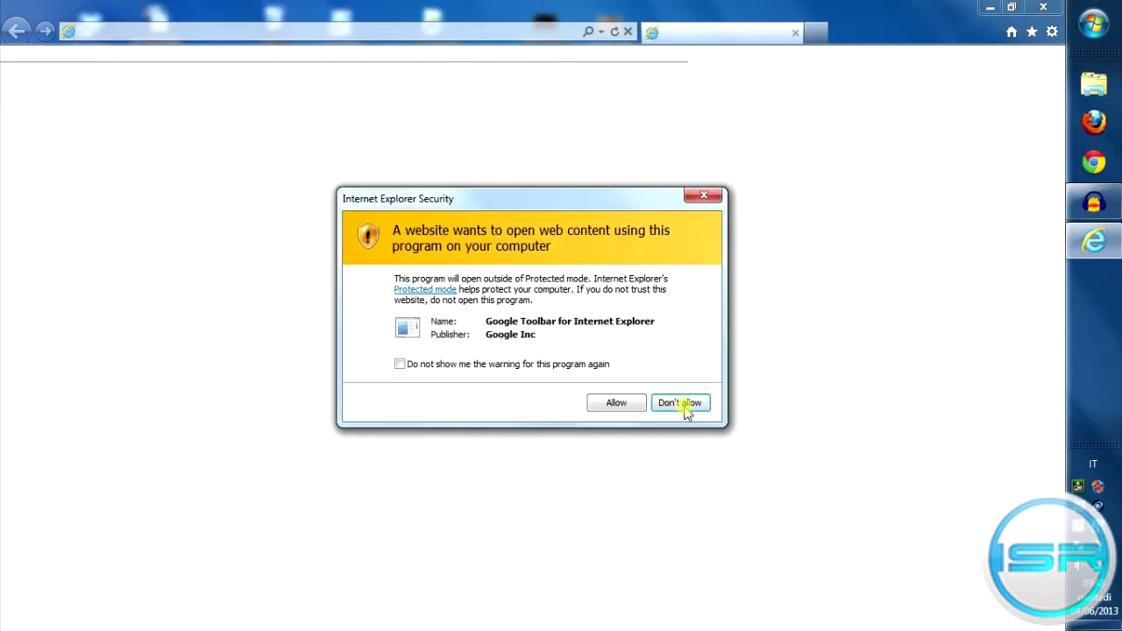
pyautogui.click(685, 406)
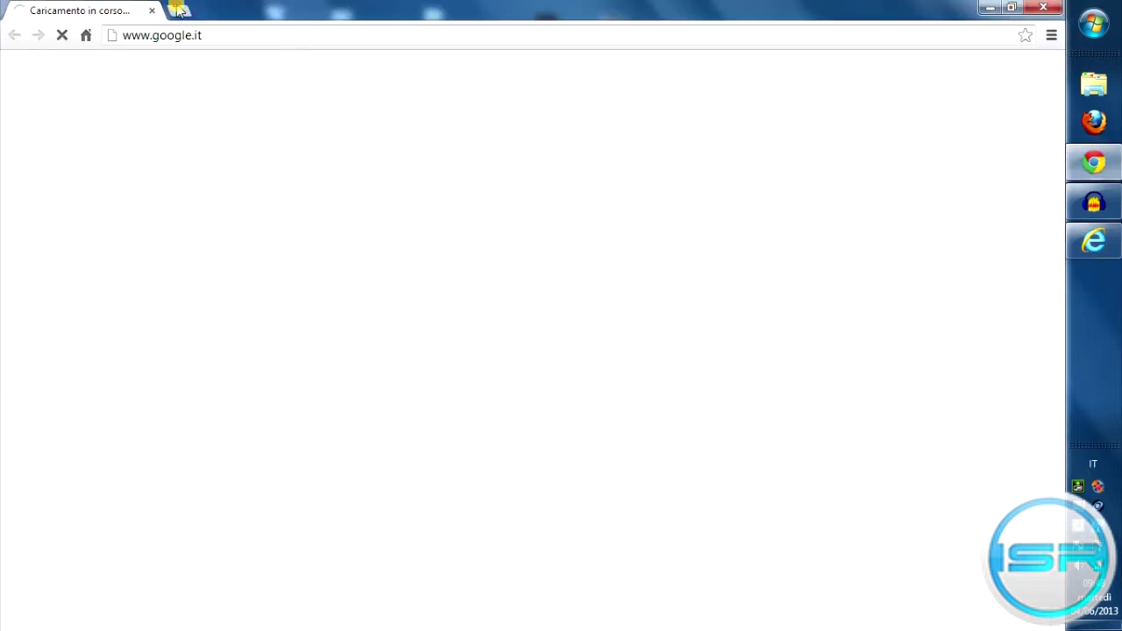
# Visit the Italian Shadow forum's Banner section in Chrome, then close Chrome.
pyautogui.click(178, 11)
pyautogui.click(148, 75)
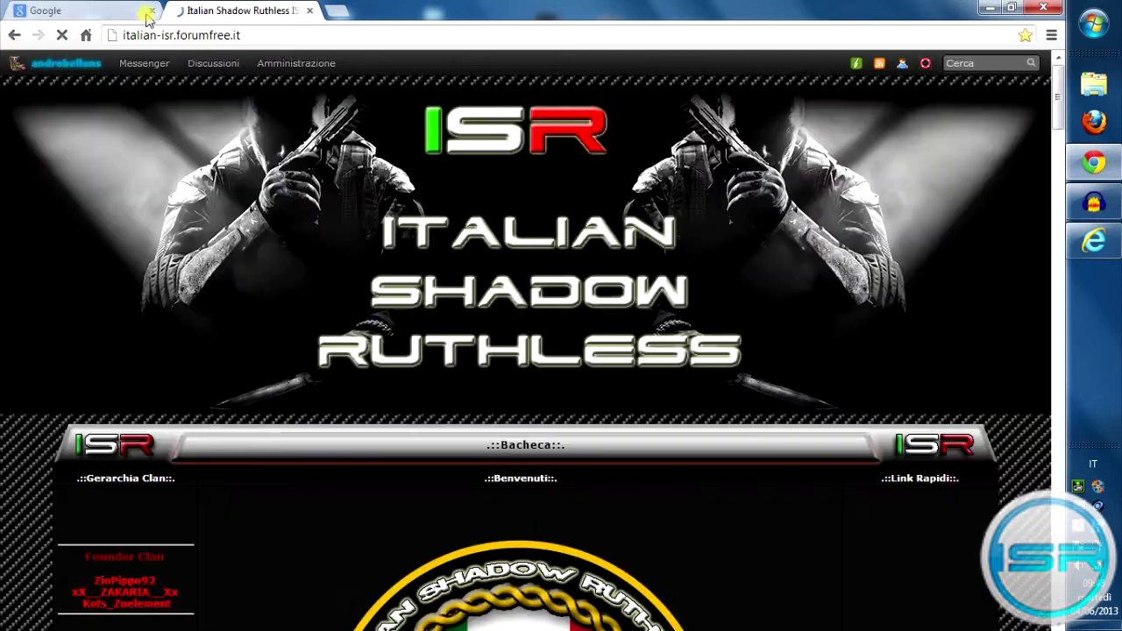
pyautogui.click(152, 10)
pyautogui.scroll(-3, 4, 392)
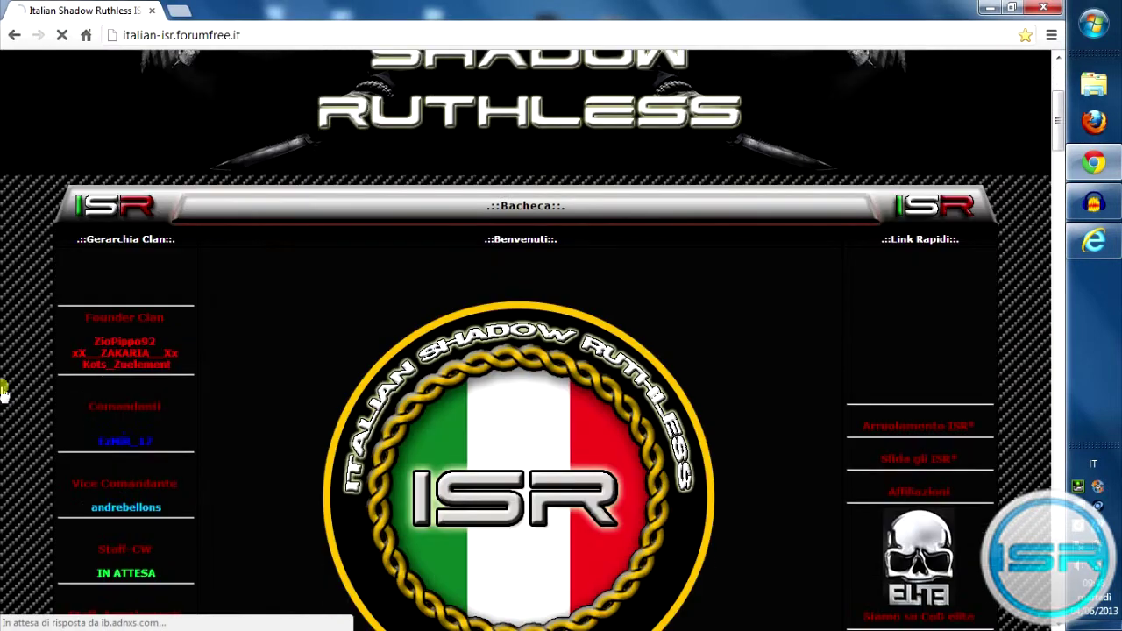
pyautogui.scroll(-3, 3, 392)
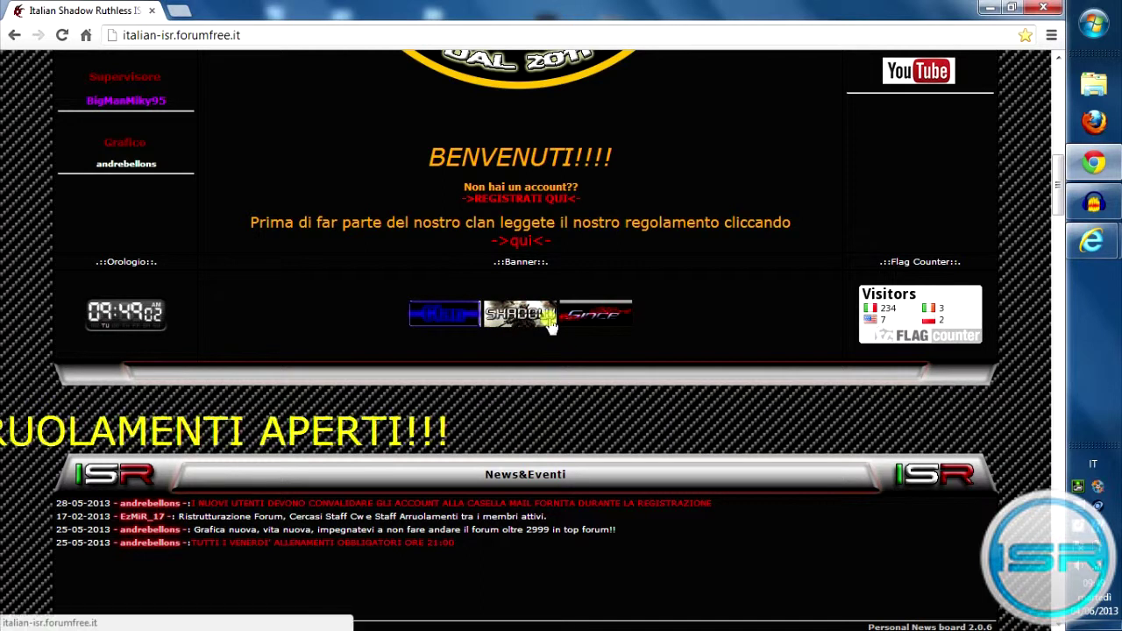
pyautogui.click(1041, 9)
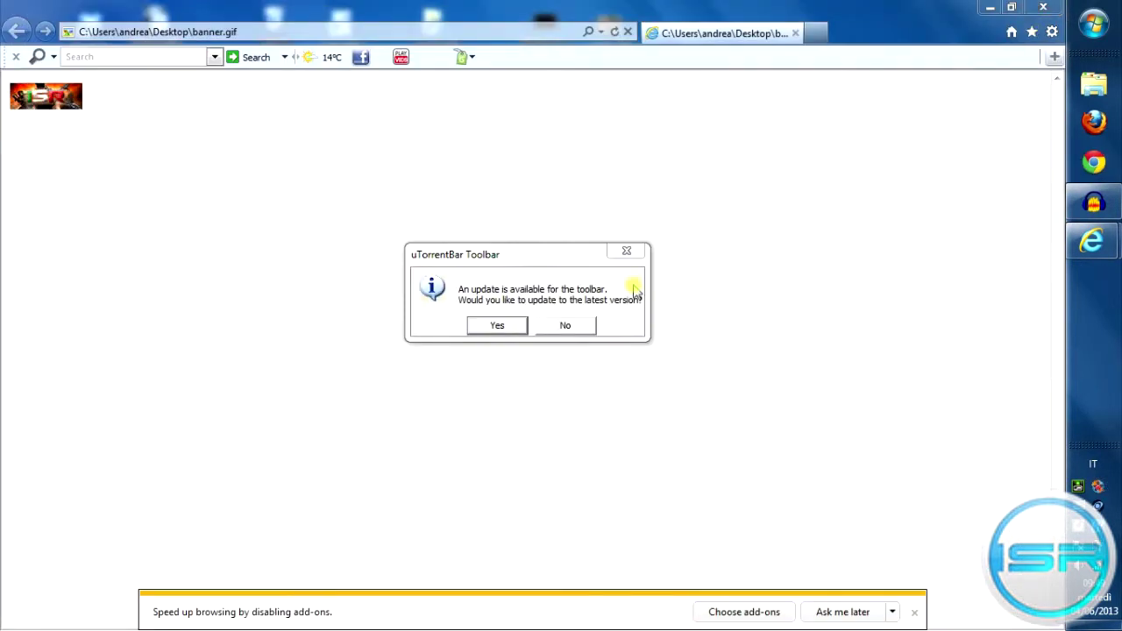
# Decline the uTorrentBar update and close the Internet Explorer preview.
pyautogui.click(566, 324)
pyautogui.click(1043, 7)
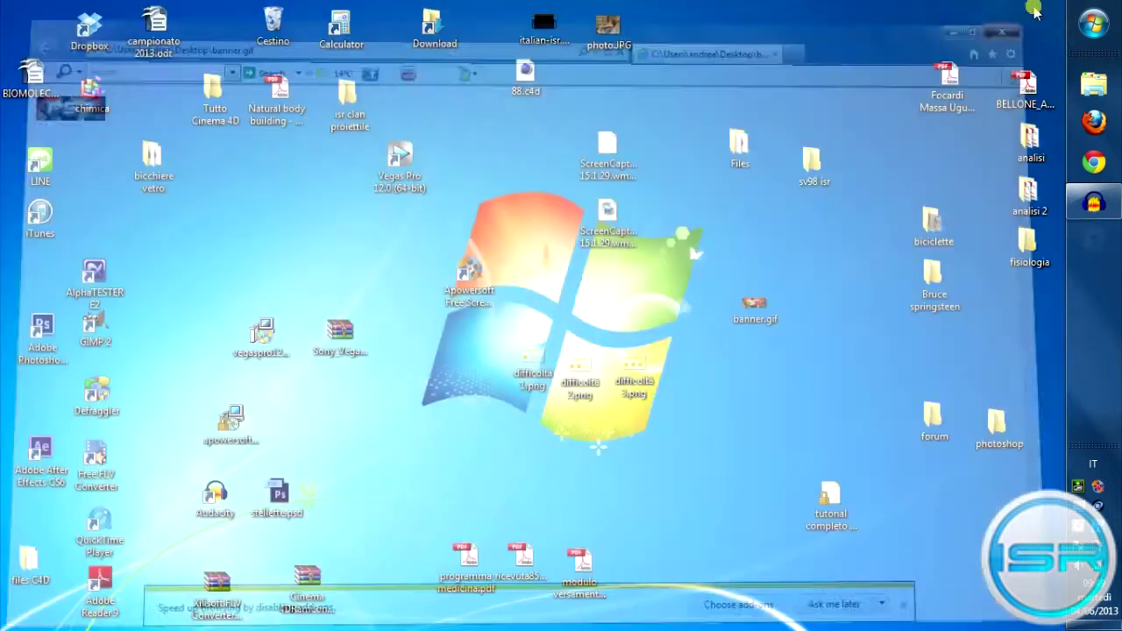